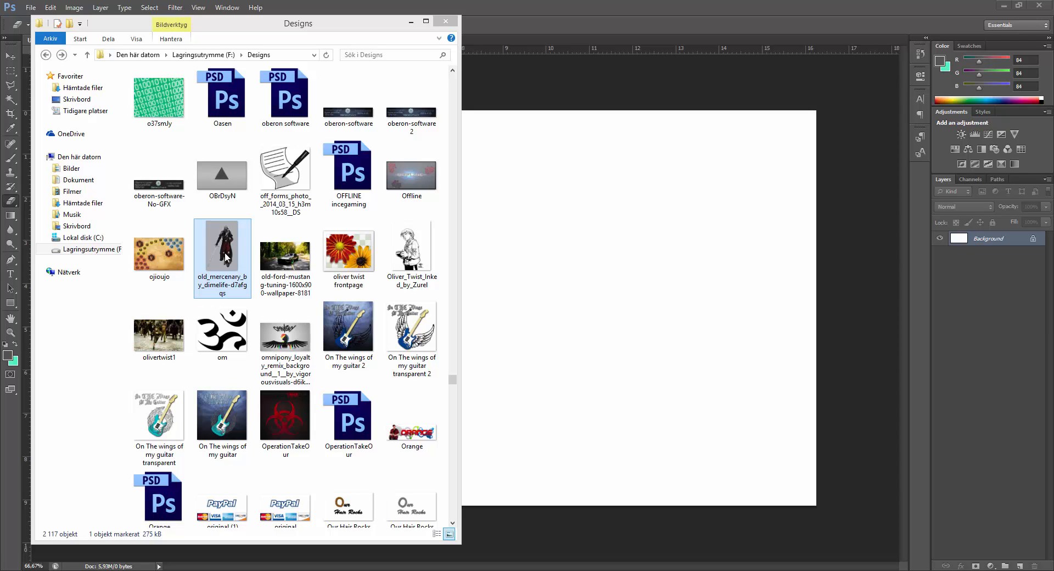
Place the image old_mercenary_by_dimelife-d7afgqs from the Designs folder centred on the blank canvas and commit the placement
left_click_drag(226, 262, 578, 270)
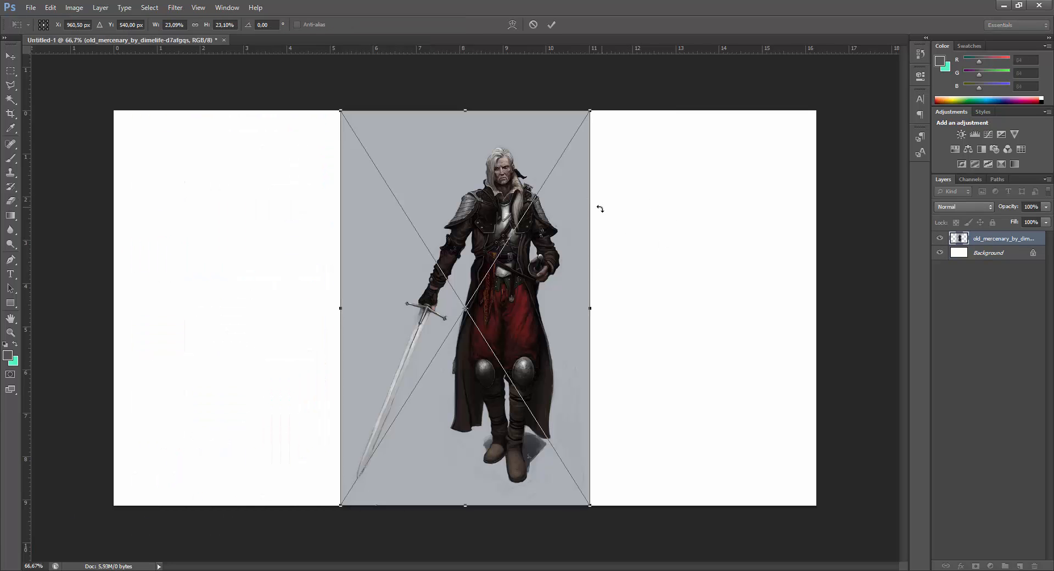
left_click(550, 25)
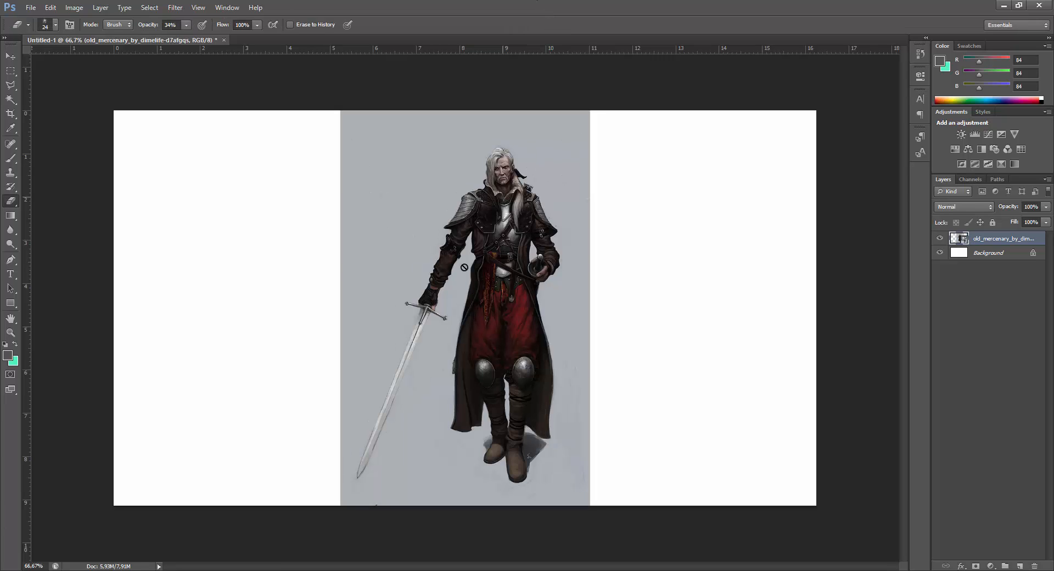
Draw a rectangular selection around the mercenary and try to delete its contents from the placed smart object layer
left_click(12, 86)
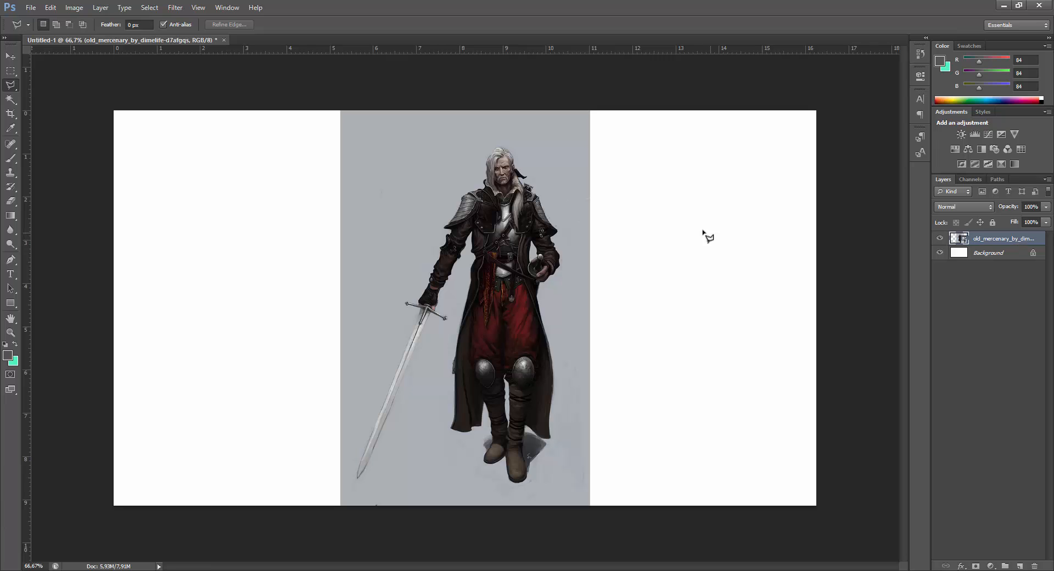
left_click(10, 70)
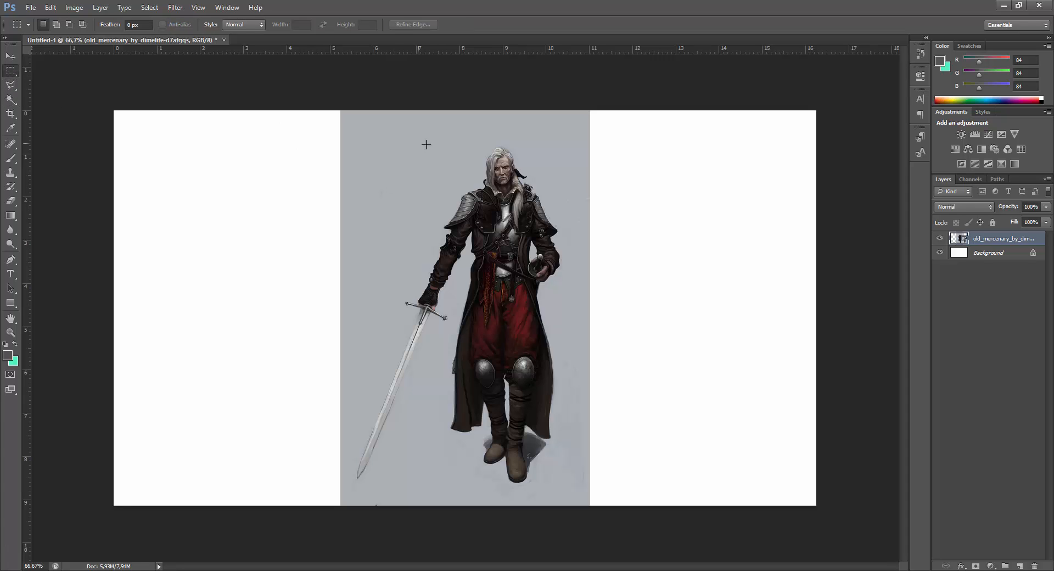
left_click_drag(357, 130, 571, 493)
right_click(506, 298)
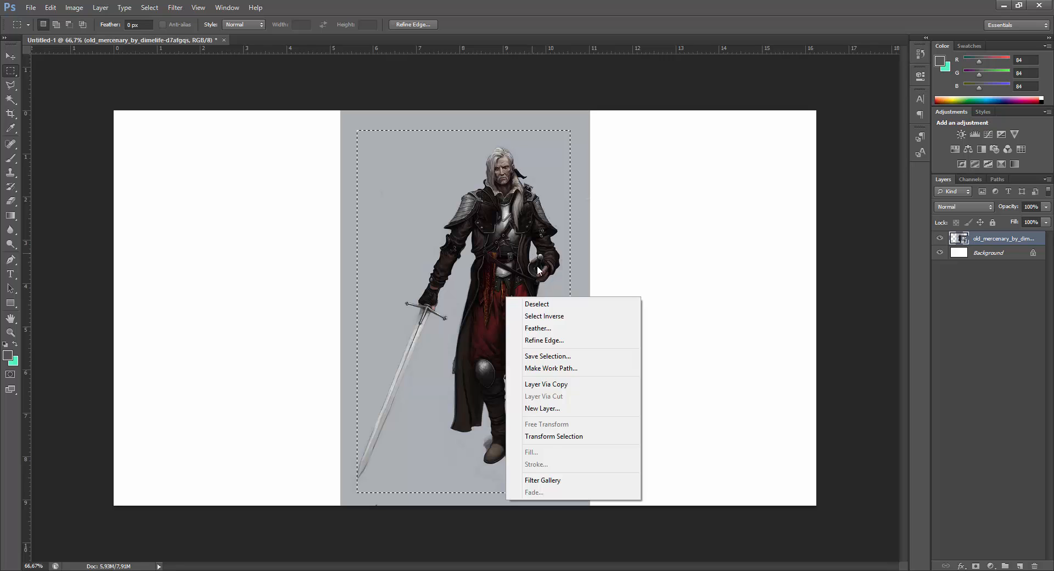
left_click(623, 247)
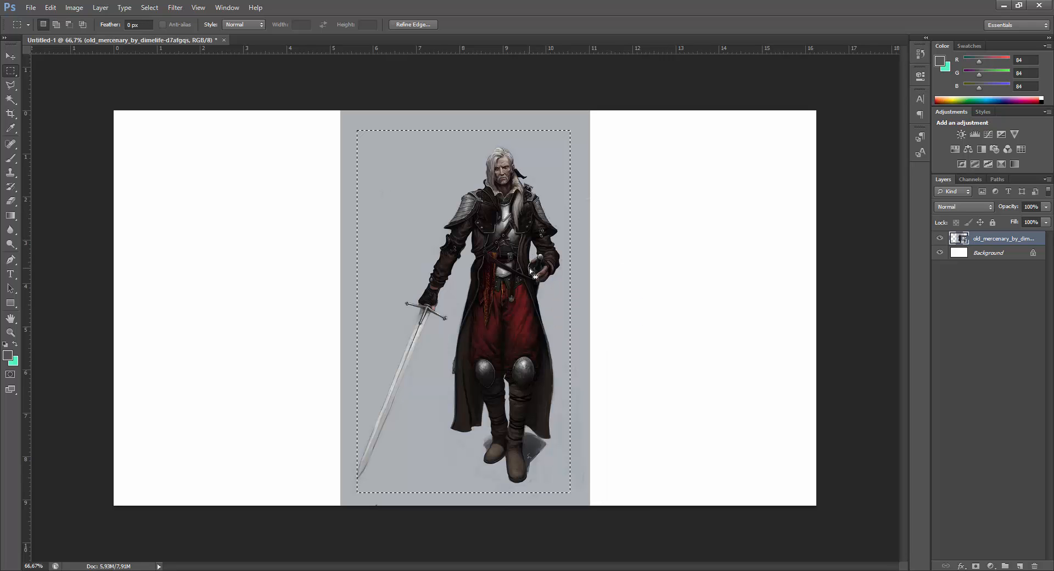
key("Delete")
left_click(535, 219)
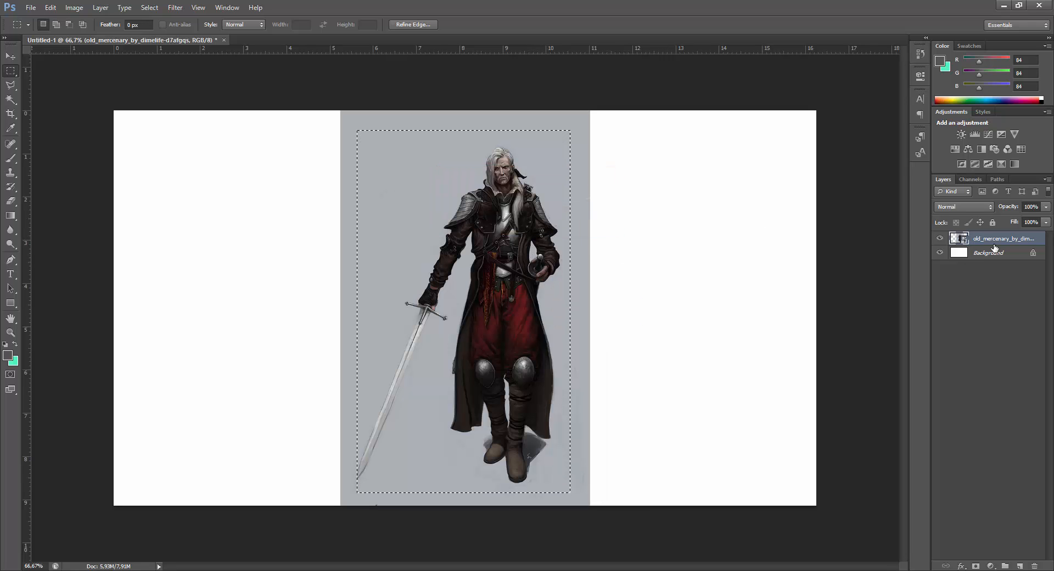
key("Delete")
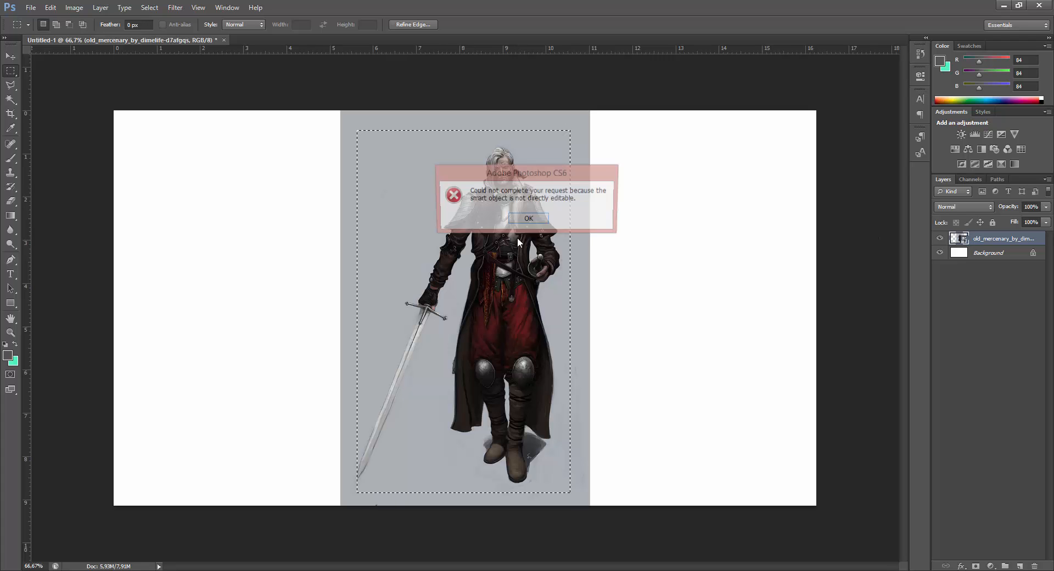
left_click(526, 219)
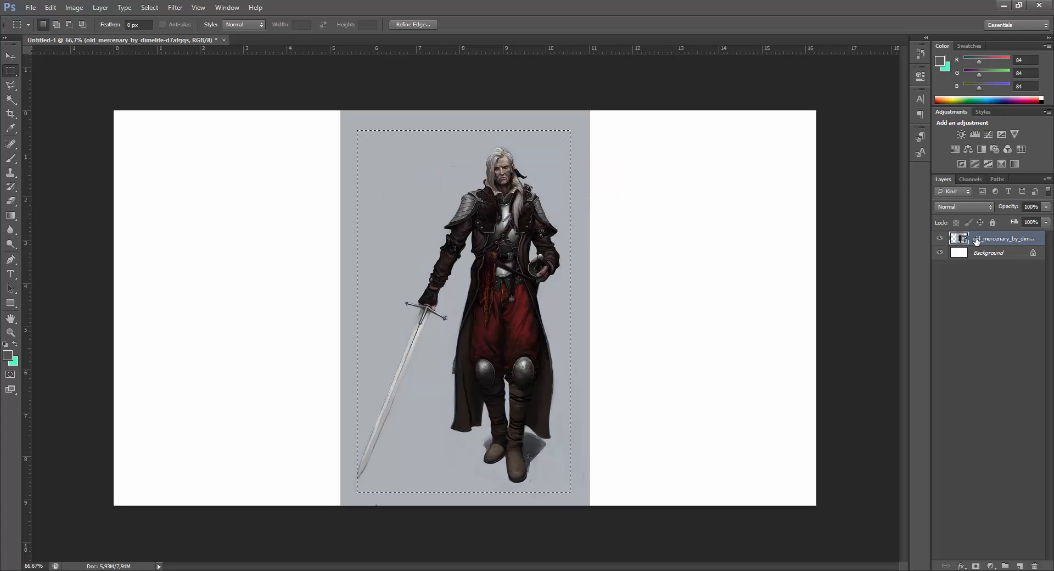
Rasterize the mercenary image layer
right_click(989, 242)
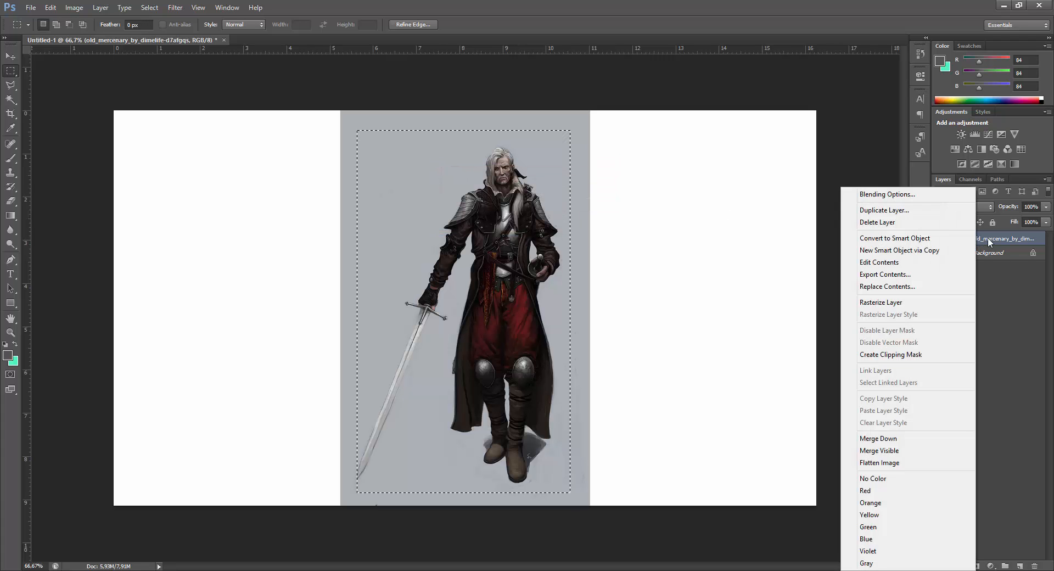
left_click(945, 302)
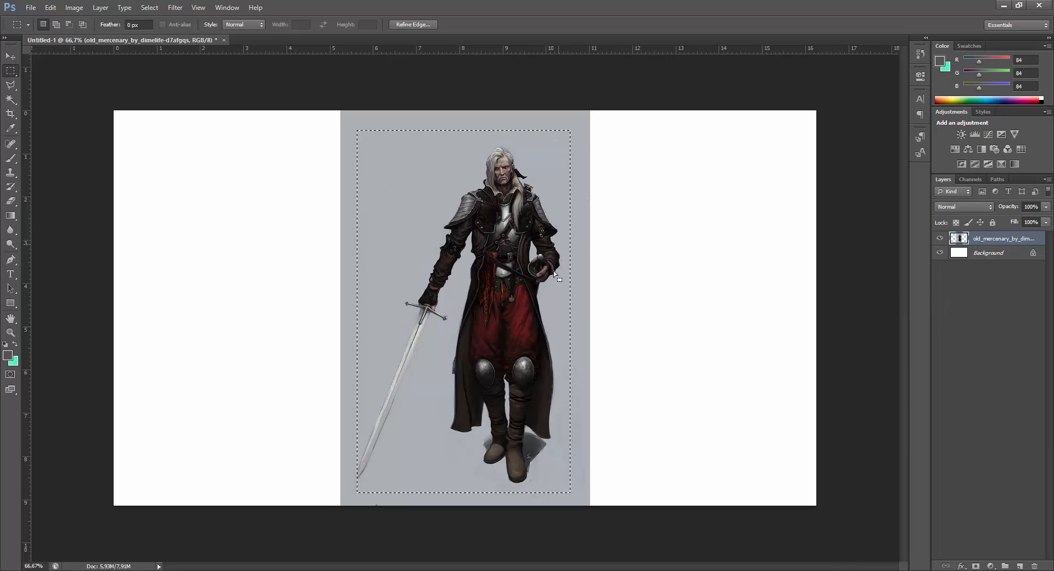
Delete the area inside the rectangular selection, undo the deletion and clear the selection
key("Delete")
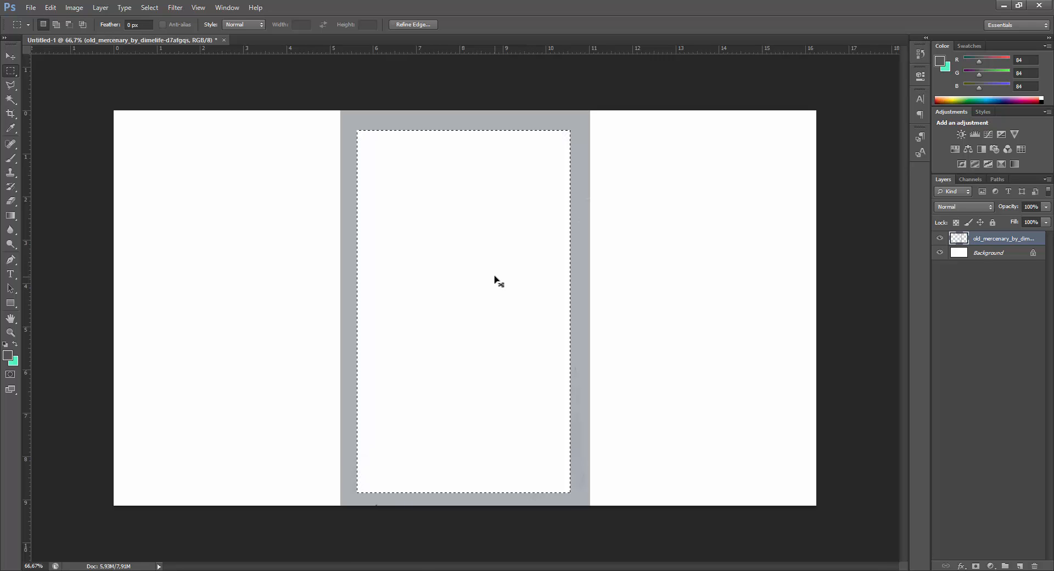
key("ctrl+z")
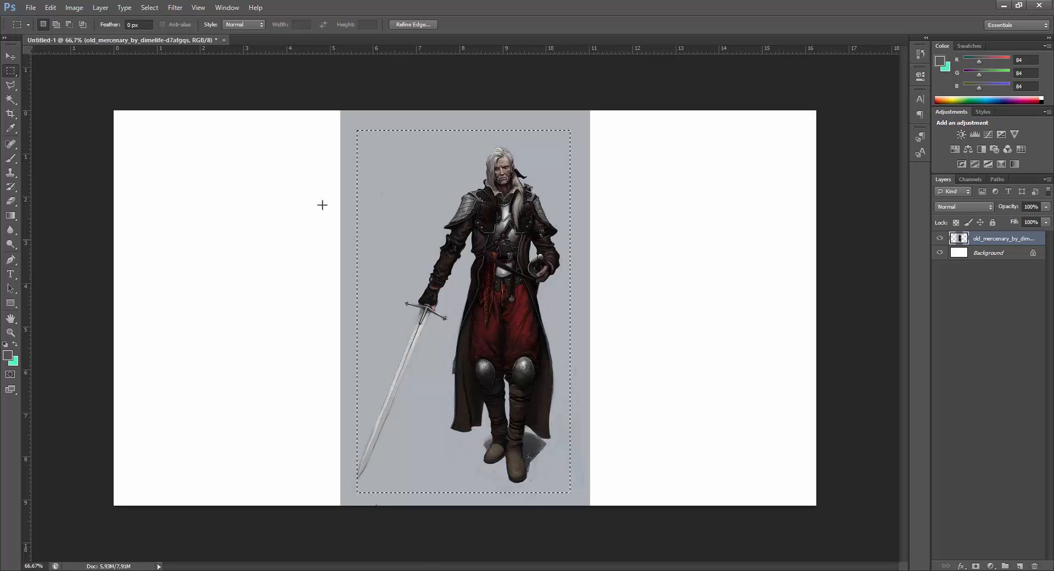
left_click(152, 135)
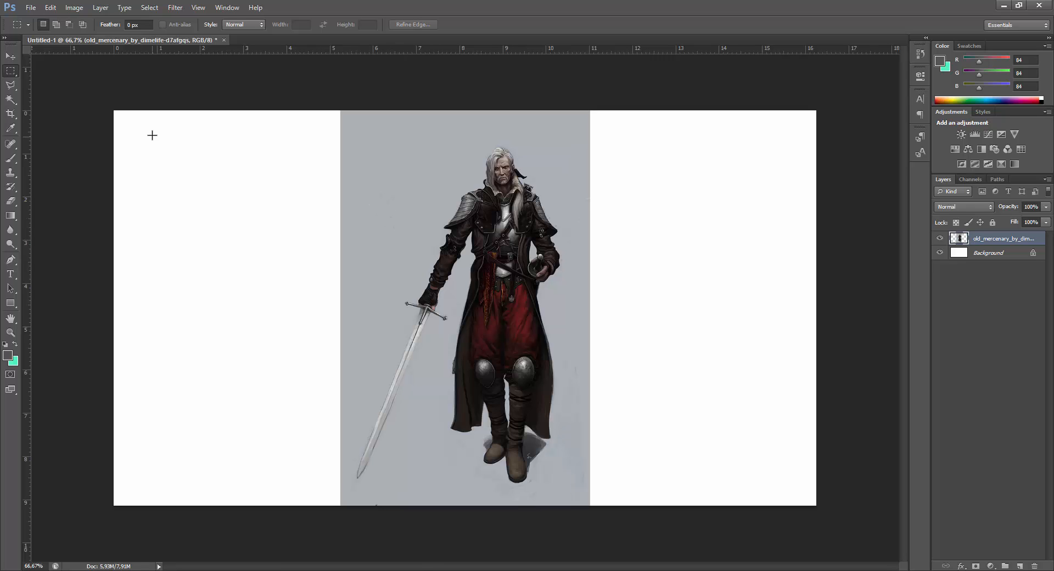
Outline the whole mercenary and his sword twice with the freehand Lasso, clearing the selection each time
left_click(14, 86)
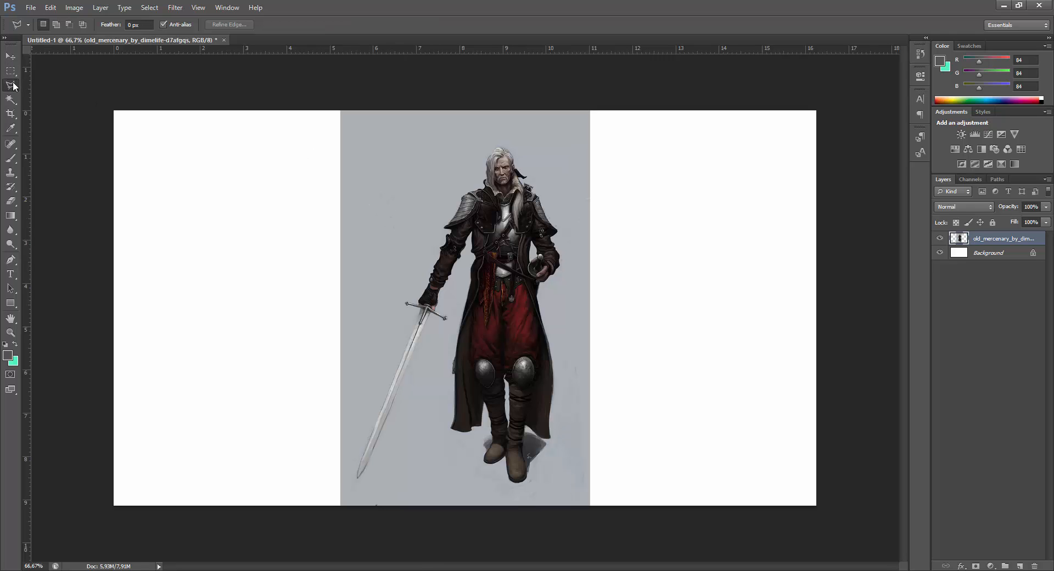
left_click_drag(14, 85, 55, 85)
mouse_move(377, 284)
left_mouse_down()
mouse_move(479, 125)
mouse_move(560, 138)
mouse_move(590, 198)
mouse_move(583, 448)
mouse_move(564, 494)
mouse_move(478, 499)
left_mouse_up()
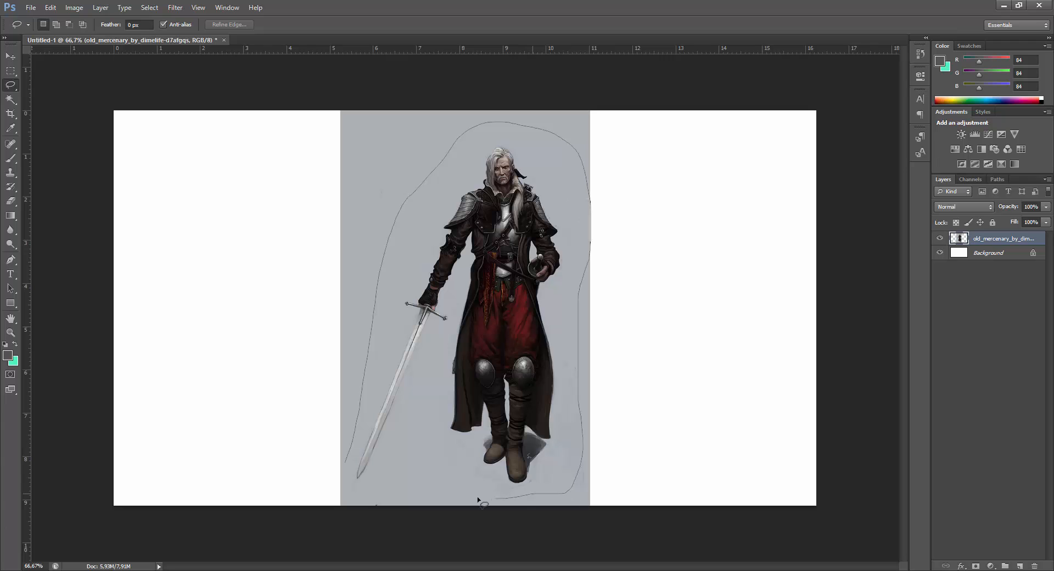
mouse_move(405, 493)
left_mouse_down()
mouse_move(357, 493)
mouse_move(354, 445)
left_mouse_up()
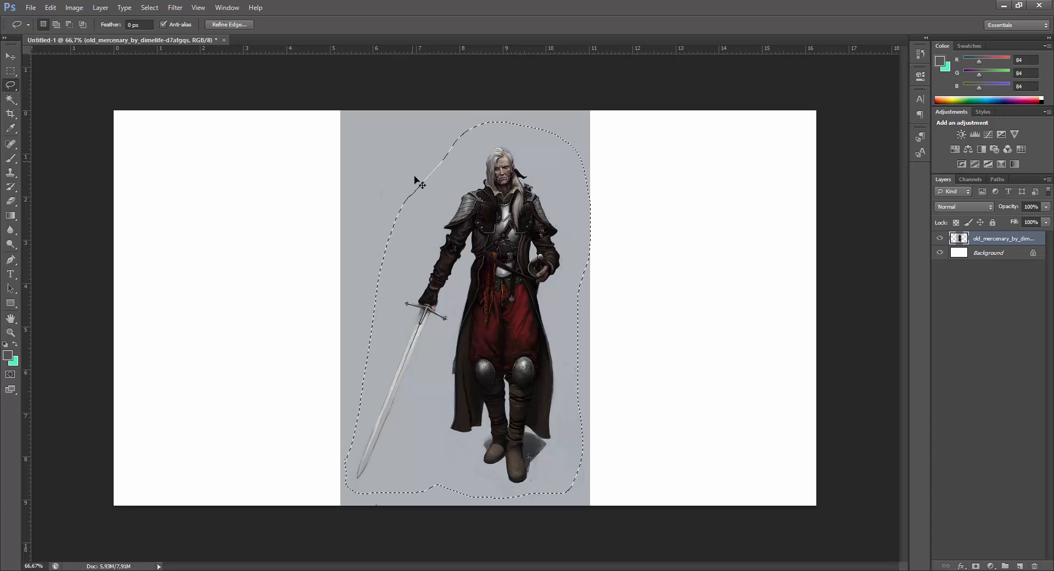
left_click(362, 189)
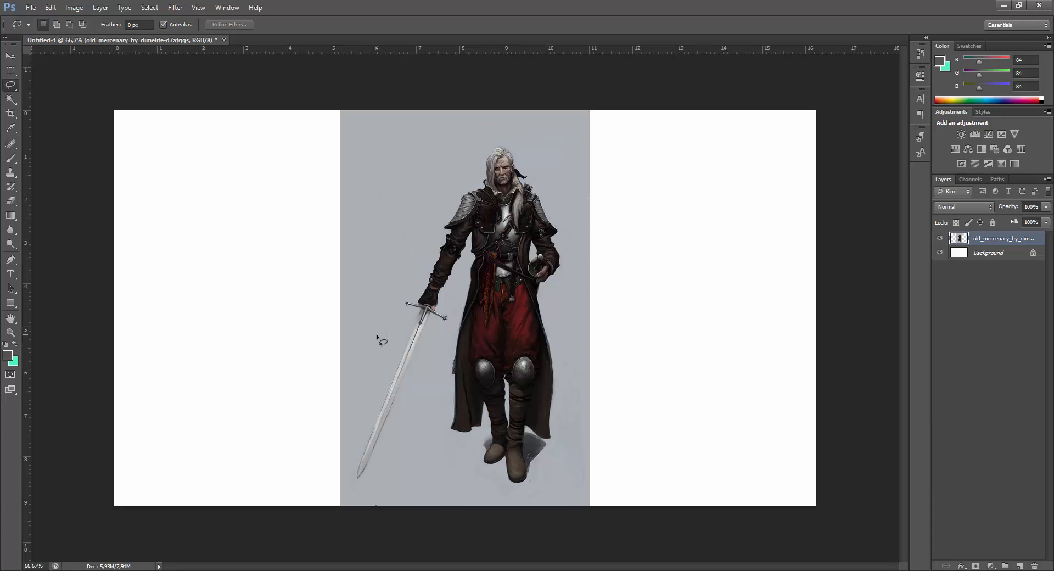
mouse_move(377, 340)
left_mouse_down()
mouse_move(424, 207)
mouse_move(461, 158)
mouse_move(489, 137)
mouse_move(539, 134)
mouse_move(574, 214)
mouse_move(572, 411)
mouse_move(550, 489)
mouse_move(369, 498)
mouse_move(346, 488)
mouse_move(341, 451)
mouse_move(379, 329)
left_mouse_up()
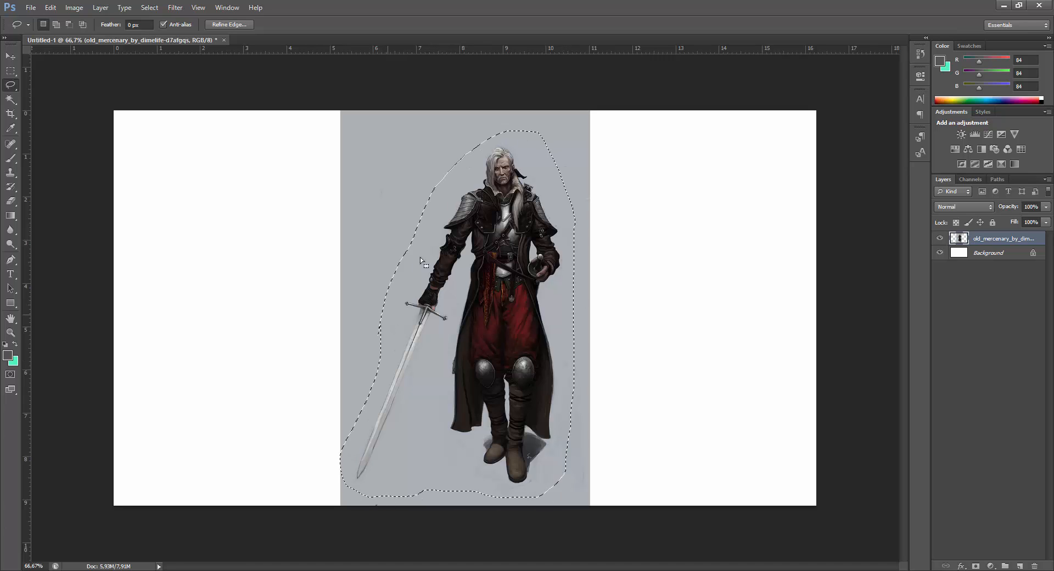
key("ctrl+d")
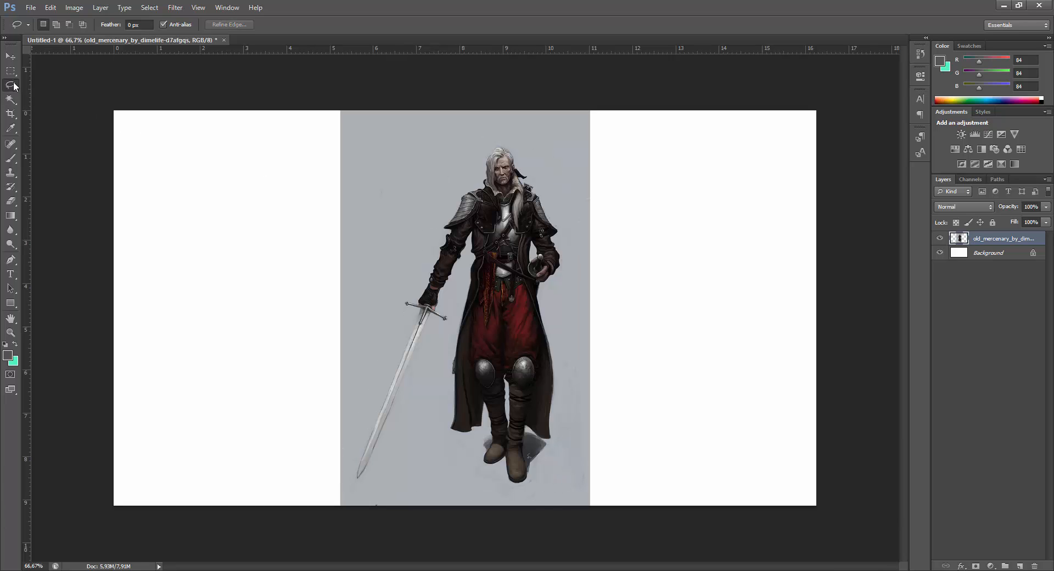
Outline the mercenary and his sword with a closed Polygonal Lasso selection made of straight segments
right_click(11, 85)
left_click(69, 93)
left_click(384, 297)
left_click(417, 209)
left_click(449, 155)
left_click(492, 132)
left_click(565, 158)
left_click(579, 269)
left_click(565, 473)
left_click(490, 498)
left_click(410, 485)
left_click(354, 497)
left_click(341, 475)
left_click(369, 386)
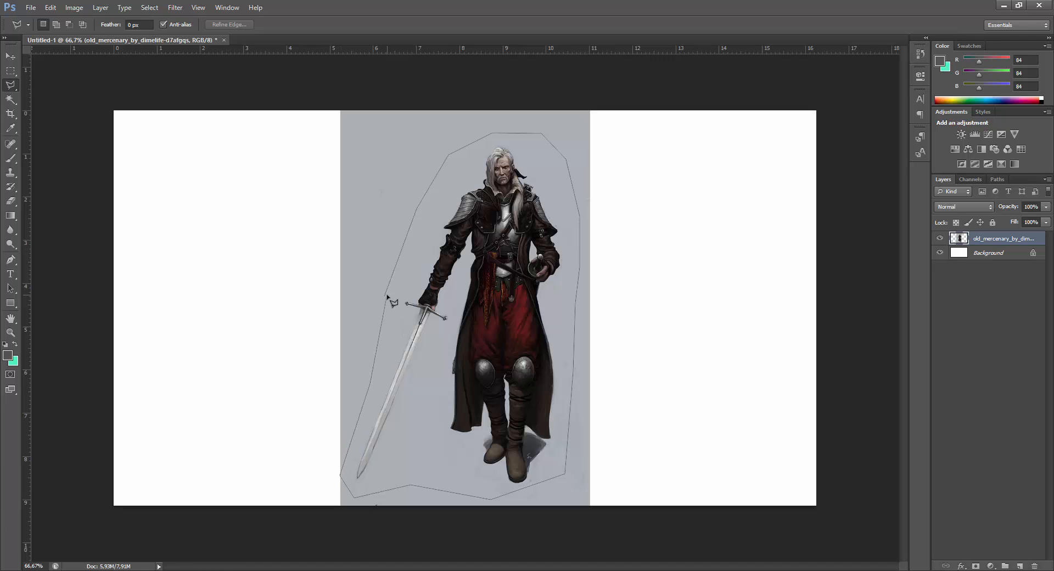
left_click(385, 296)
left_click(373, 270)
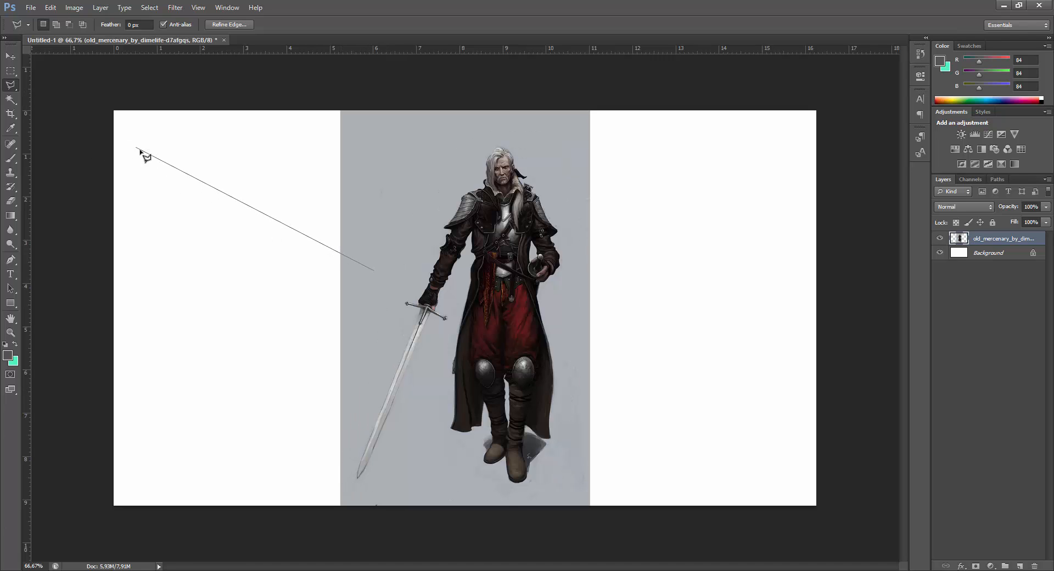
left_click(139, 149)
double_click(250, 203)
left_click(289, 200)
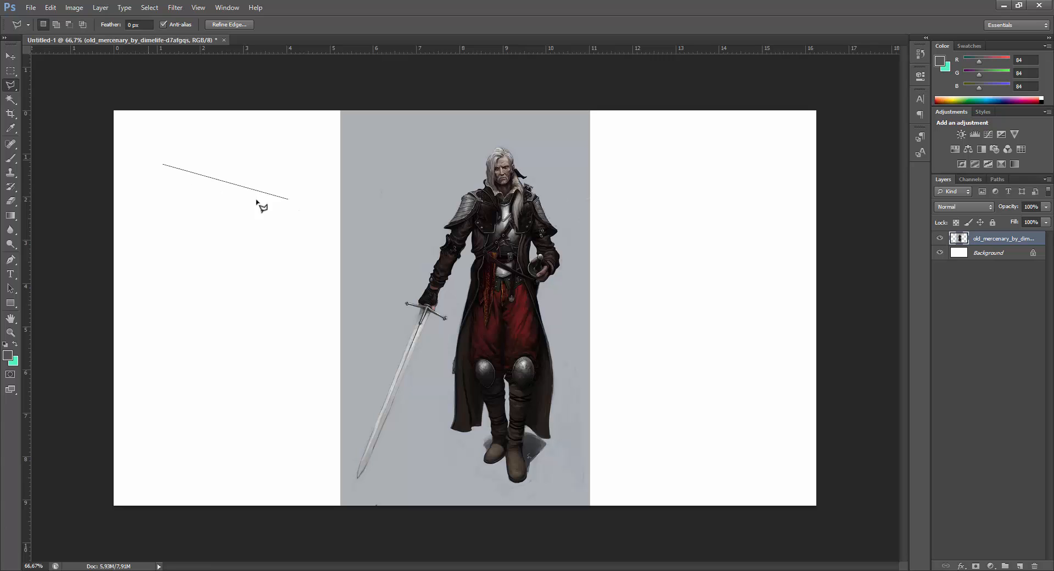
double_click(295, 221)
key("Return")
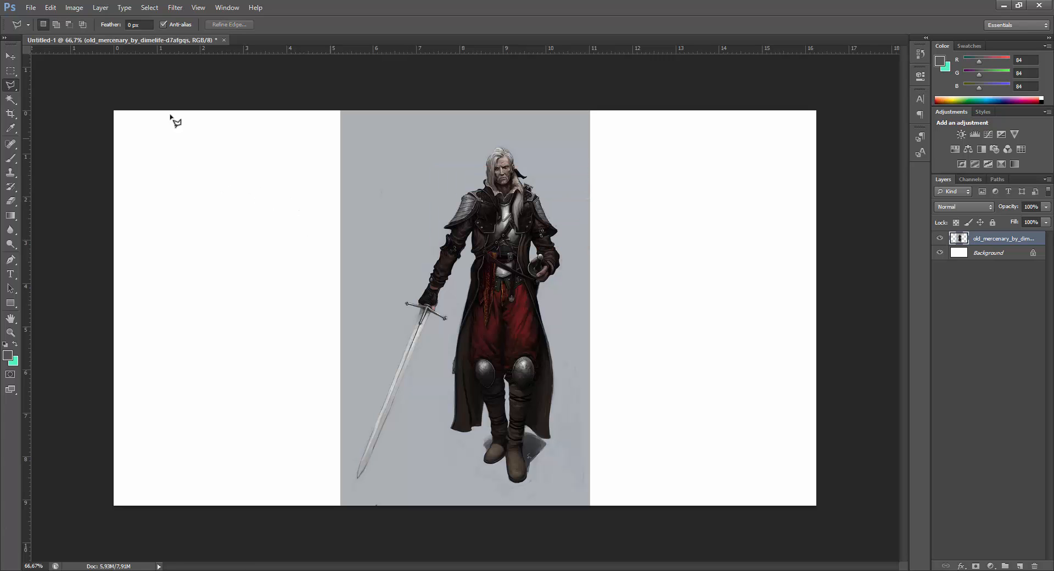
Trace an outline from the tip of the sword with the Magnetic Lasso, close it and clear the selection
right_click(15, 87)
left_click(91, 105)
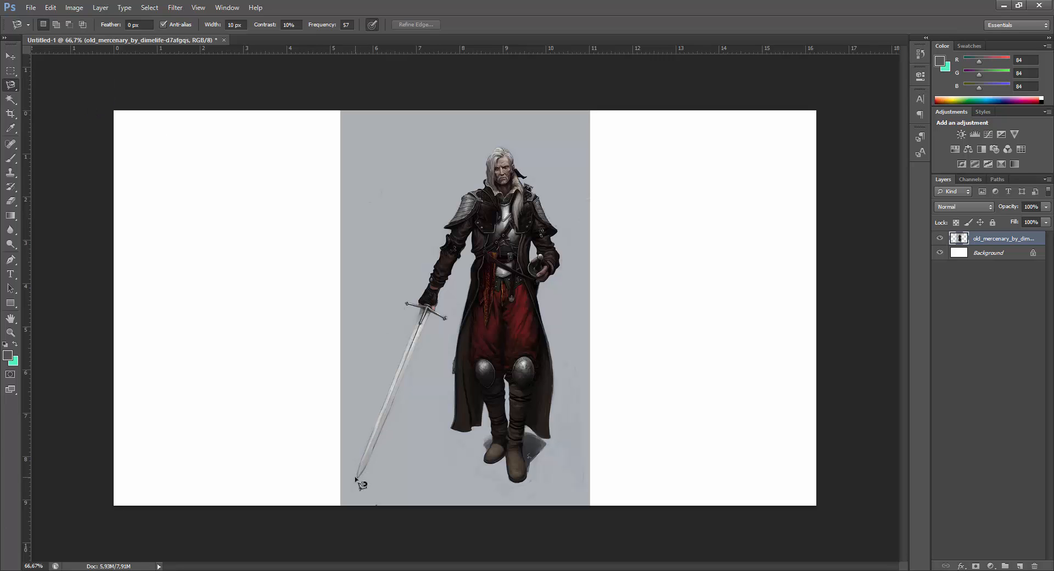
right_click(12, 91)
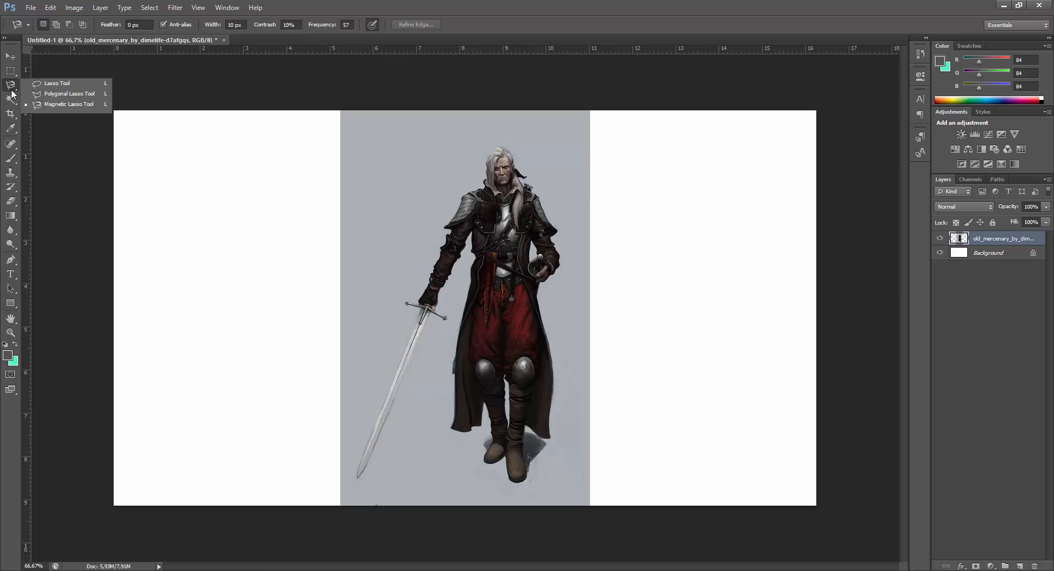
left_click(70, 103)
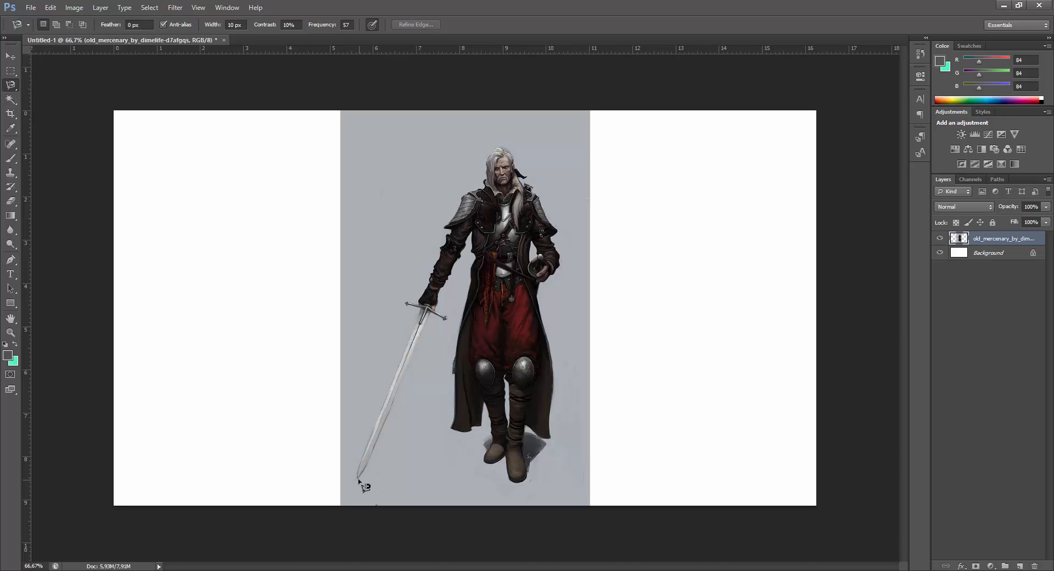
left_click(360, 477)
double_click(421, 378)
key("ctrl+d")
Select the mercenary's body from head to boots with the Quick Selection tool and clear the selection
left_click(10, 99)
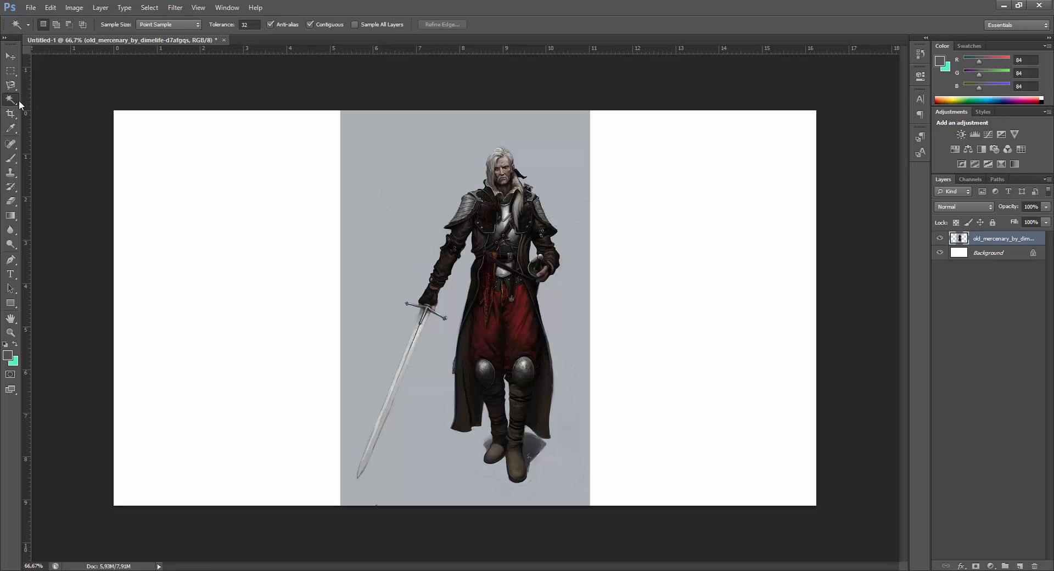
right_click(11, 104)
left_click(51, 98)
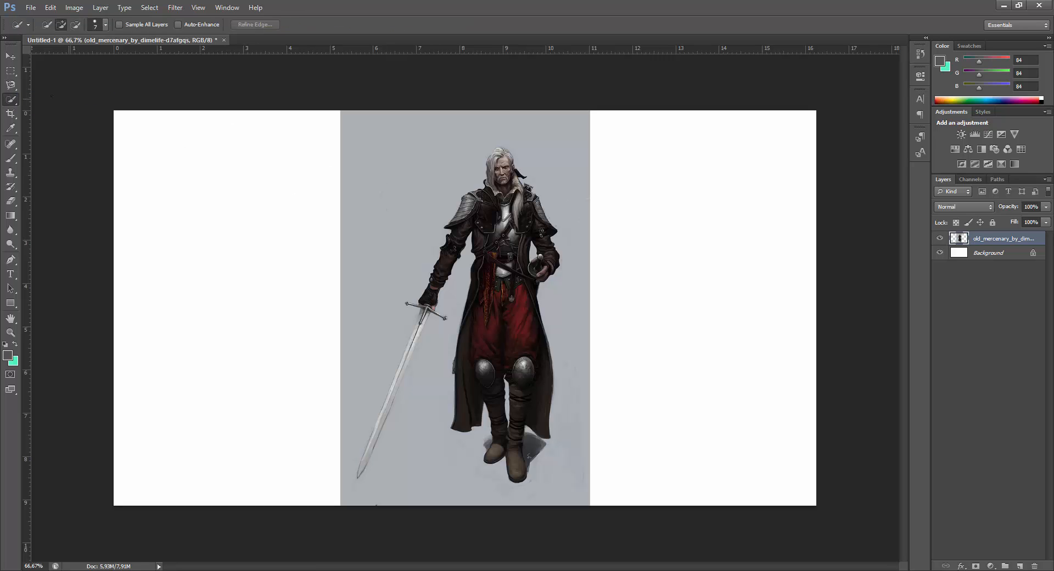
right_click(12, 86)
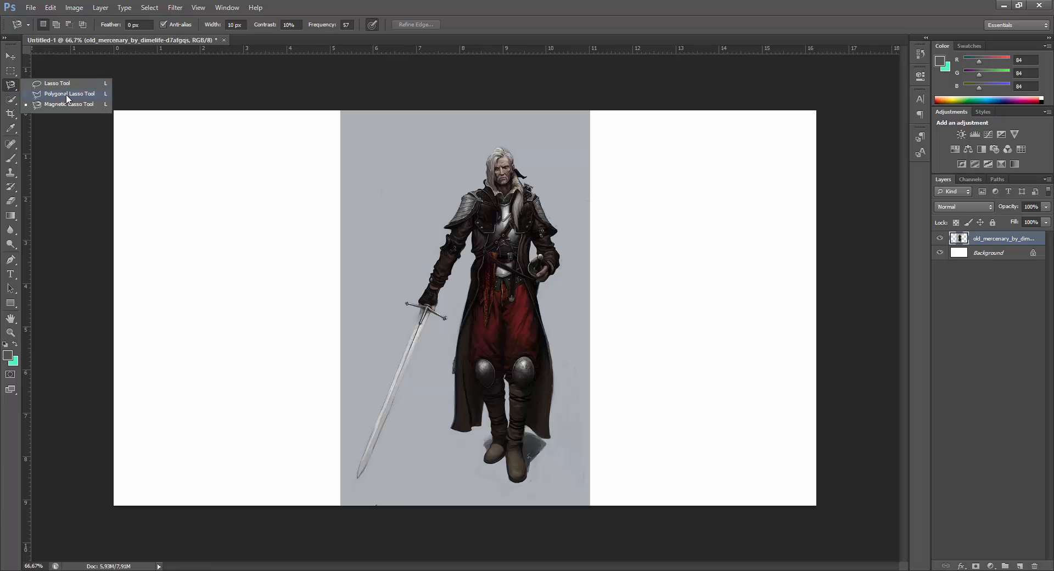
left_click(60, 96)
left_click(12, 100)
left_click(52, 97)
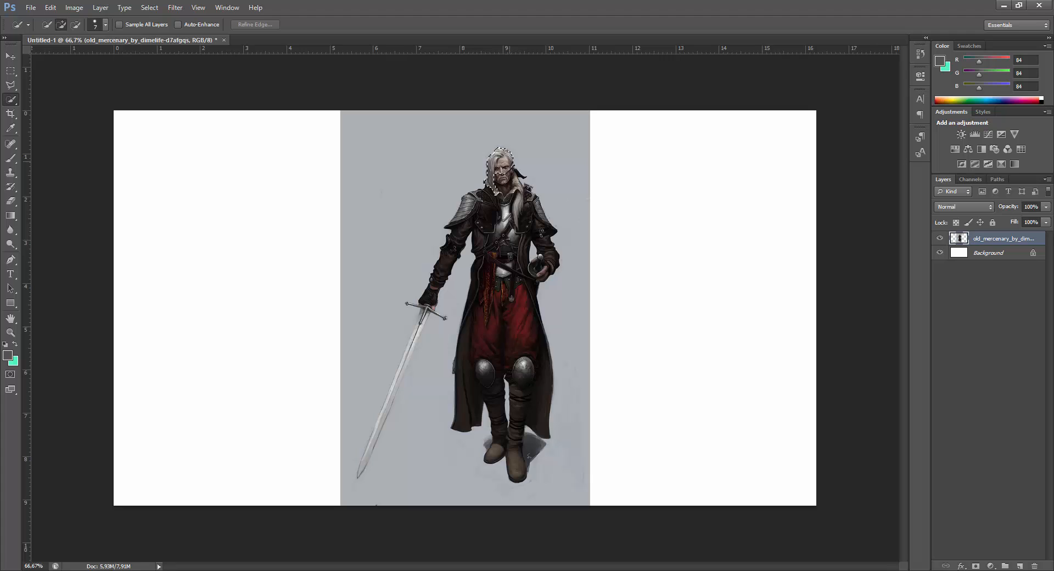
left_click_drag(509, 244, 506, 339)
left_click_drag(528, 456, 529, 456)
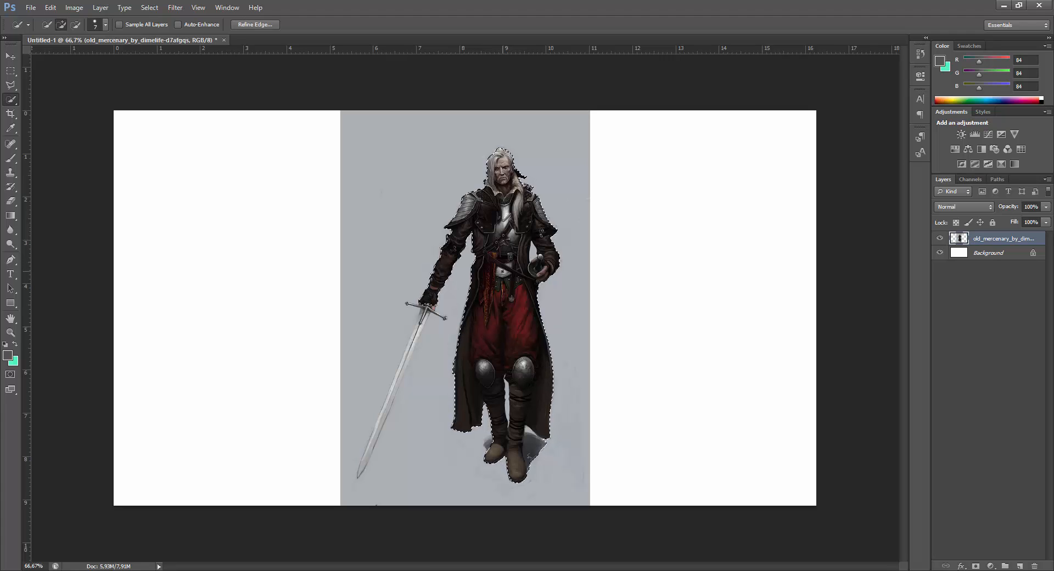
key("ctrl+d")
Select the grey background around the mercenary with the Magic Wand and clear the selection
left_click_drag(10, 101, 58, 112)
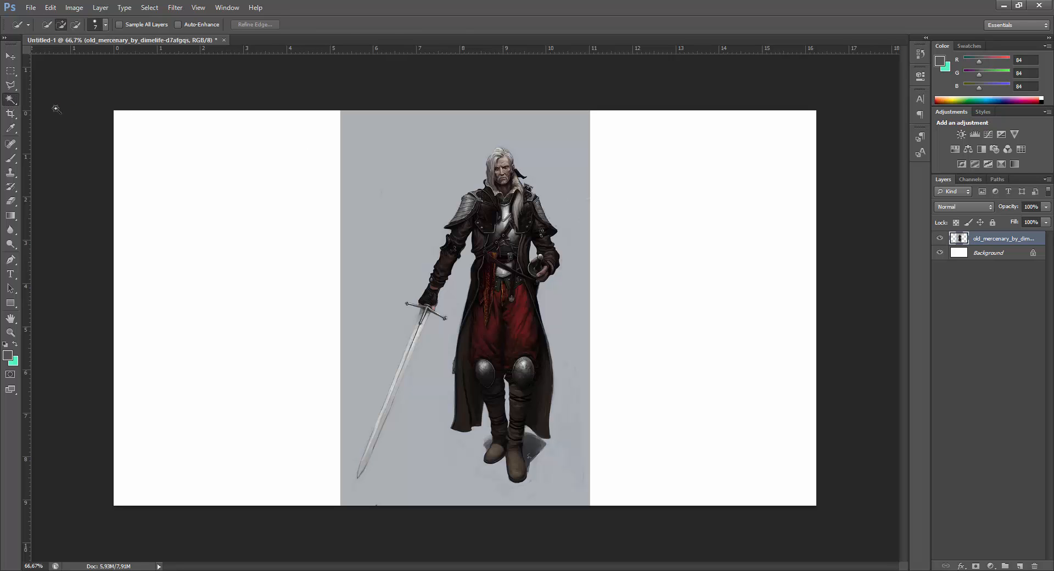
left_click(406, 183)
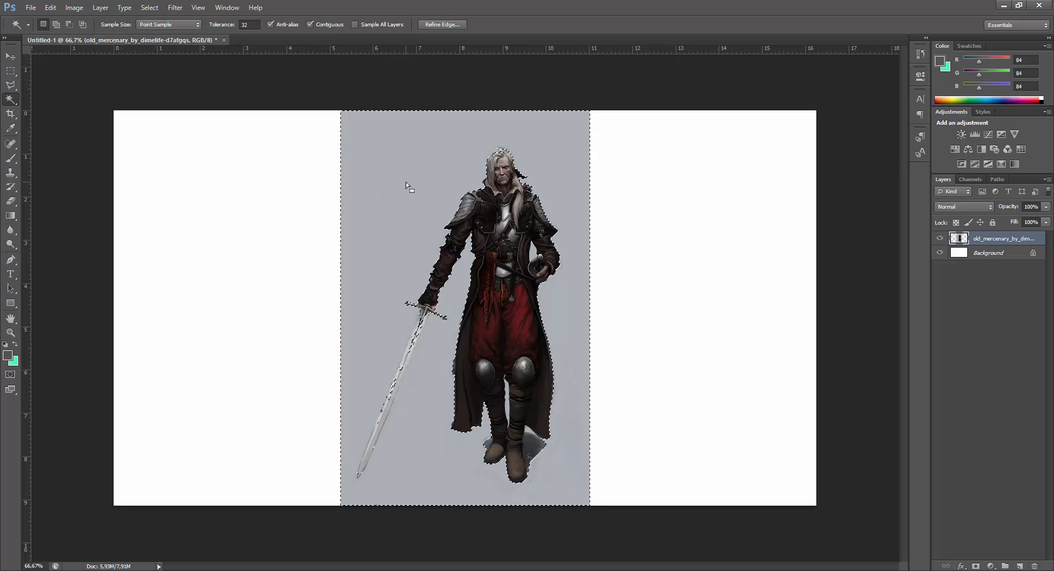
key("ctrl+d")
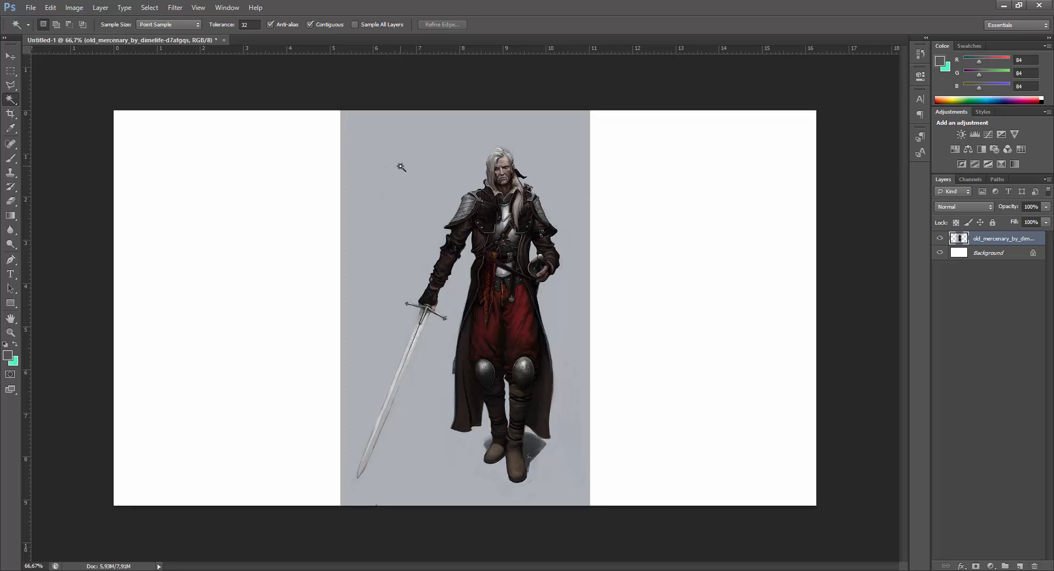
Select the grey background around the mercenary with the Magic Wand, delete it and clear the selection
left_click(400, 166)
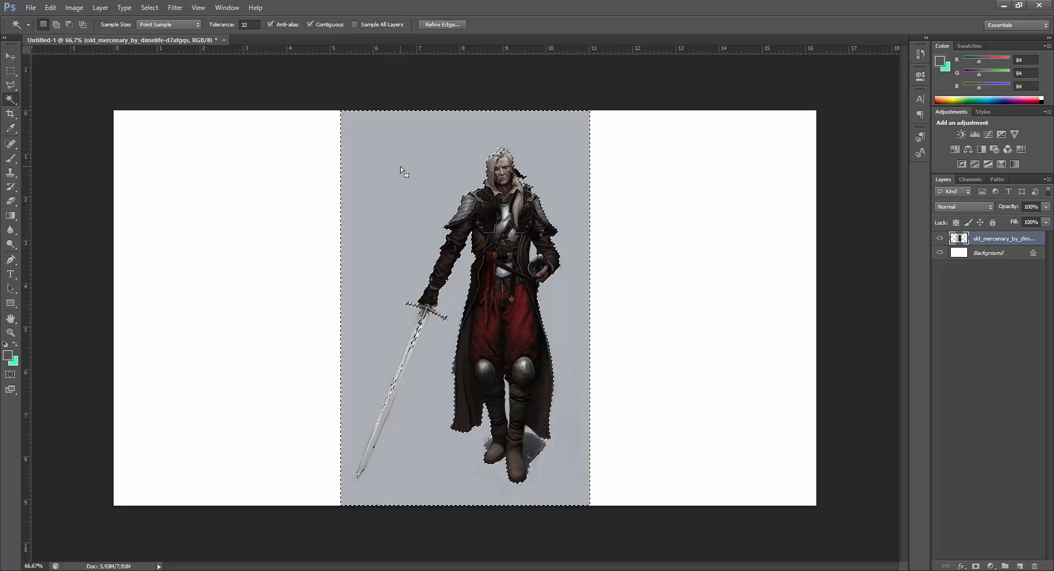
key("Delete")
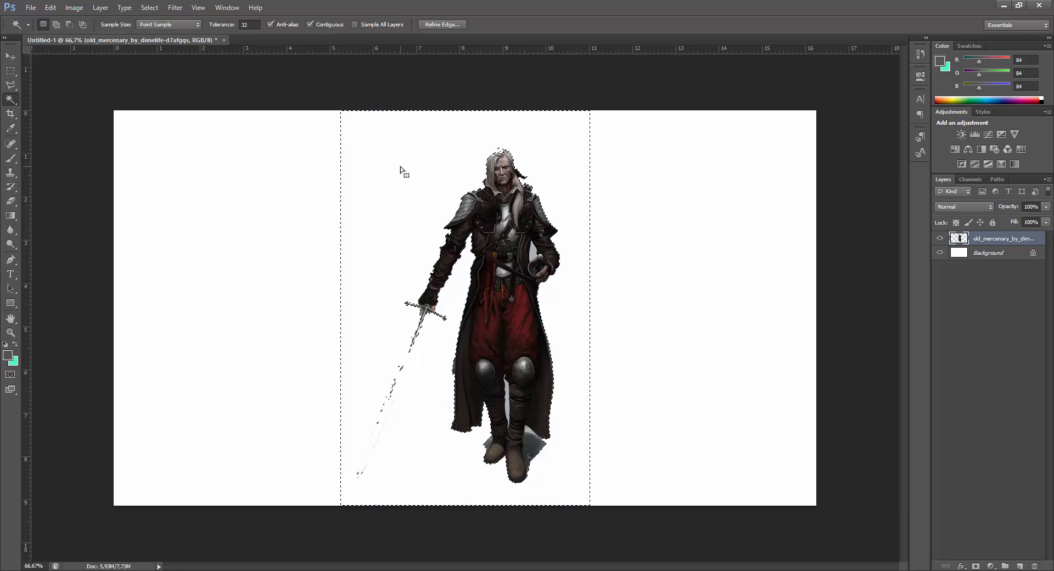
key("ctrl+d")
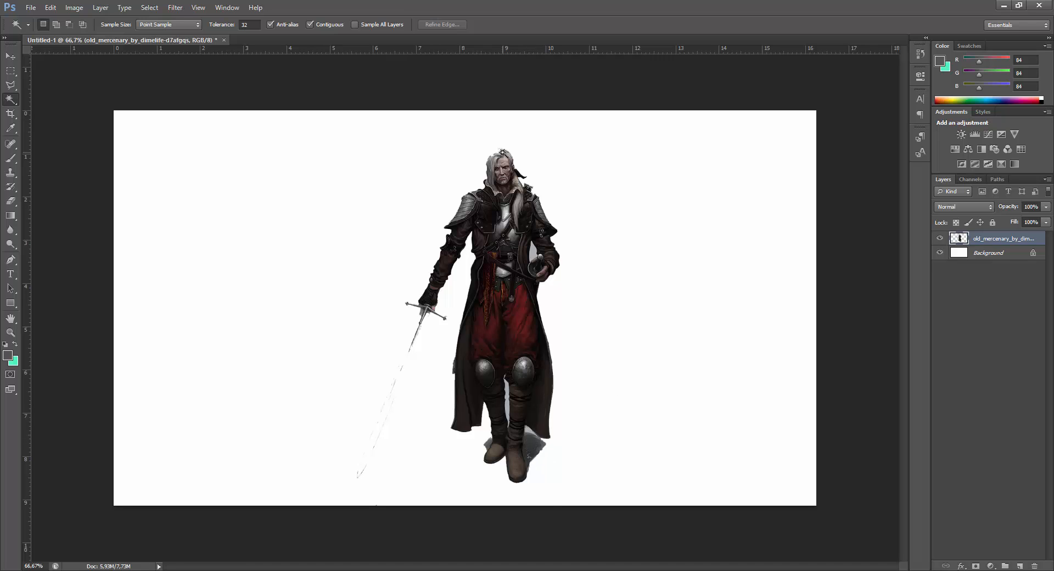
Undo the deletion of the grey background and leave the image without an active selection
key("ctrl+z")
key("ctrl+z")
key("ctrl+alt+z")
key("ctrl+alt+z")
key("ctrl+d")
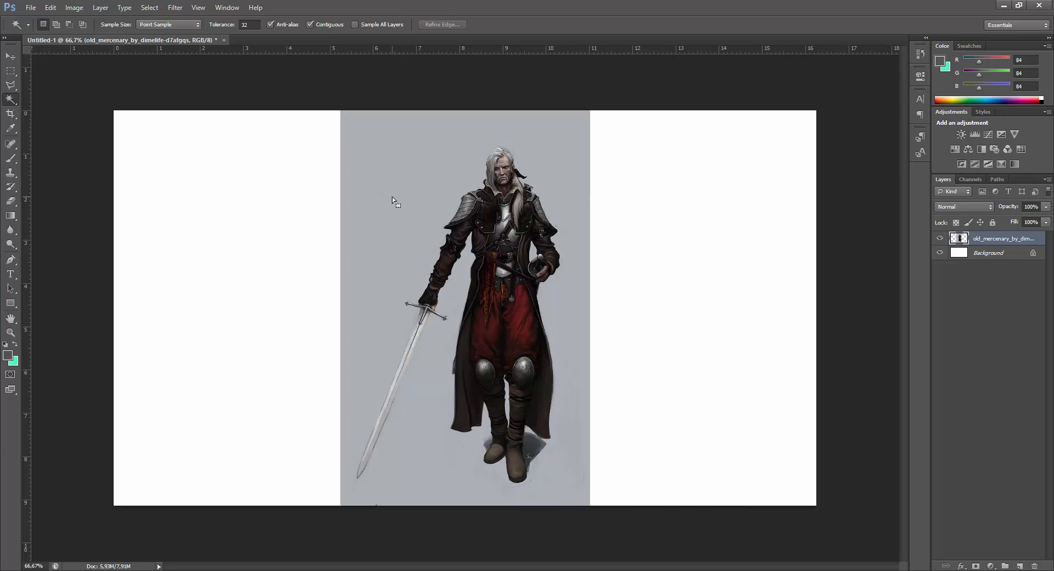
Magnify the image to 300% around the lower part of the sword and activate the Polygonal Lasso tool
left_click(16, 81)
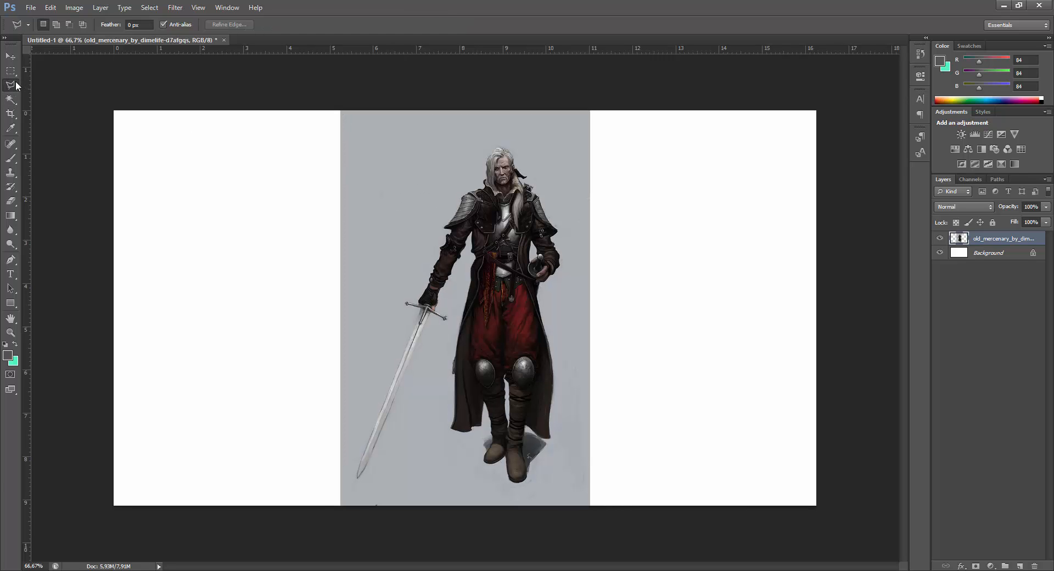
right_click(15, 85)
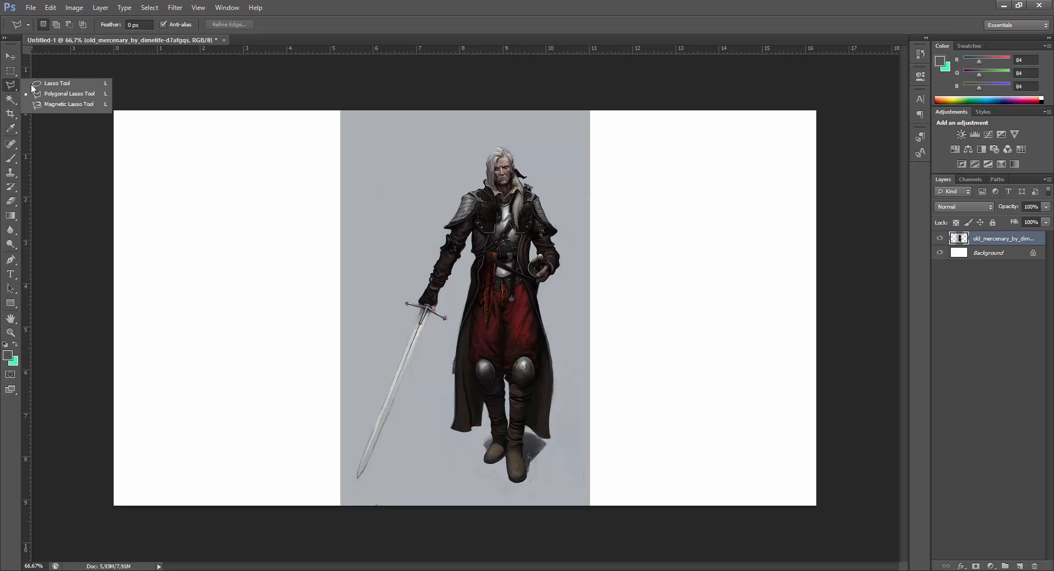
left_click(50, 98)
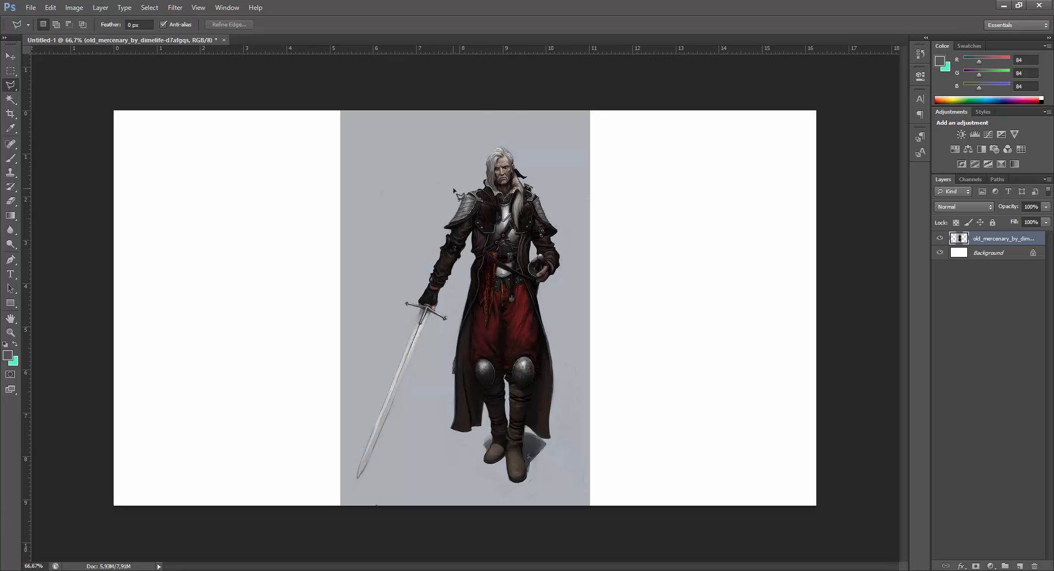
left_click(12, 330)
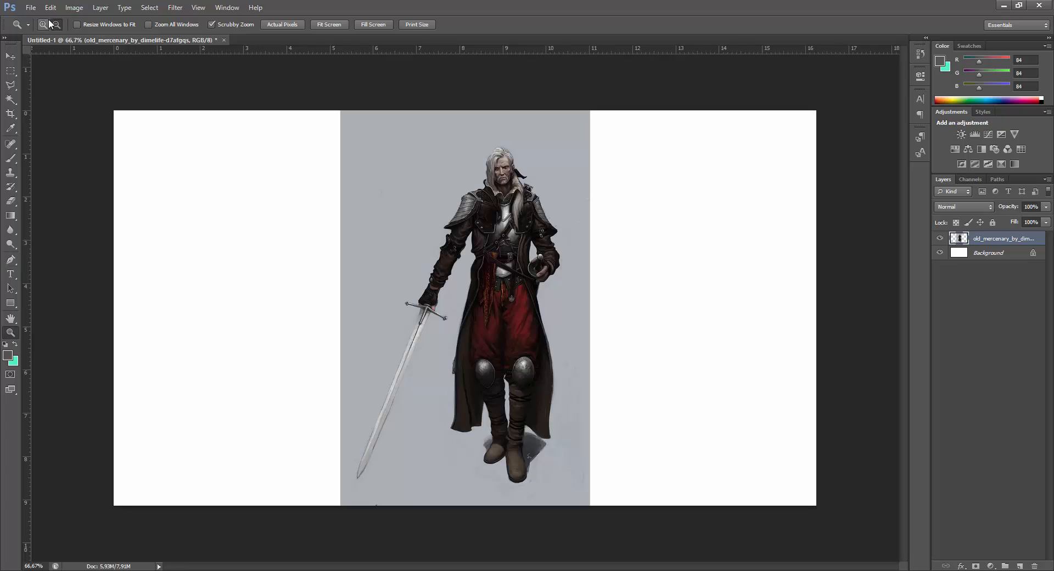
left_click(572, 320)
left_click(572, 321)
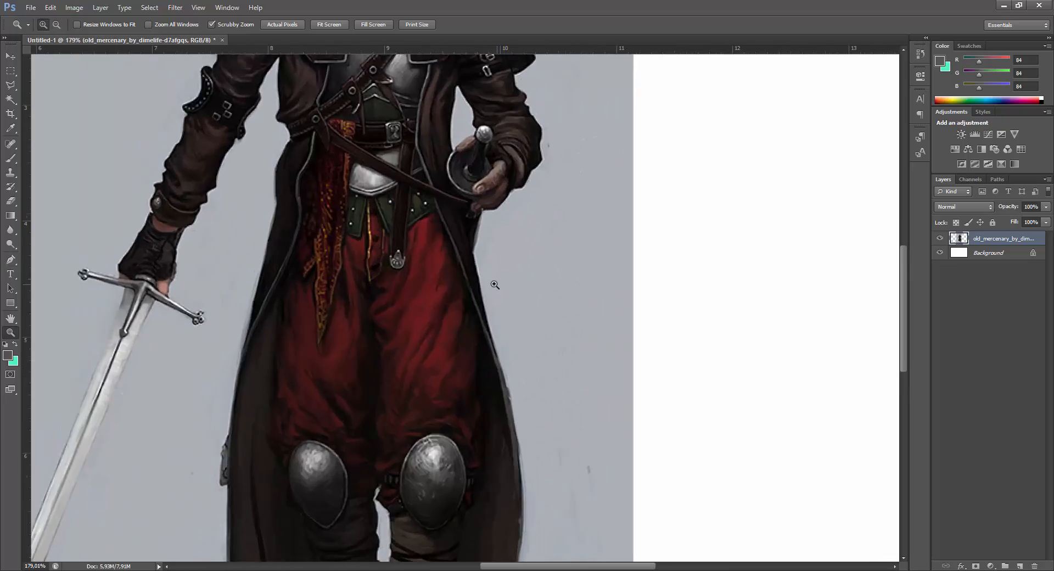
left_click(494, 284)
left_click(493, 281)
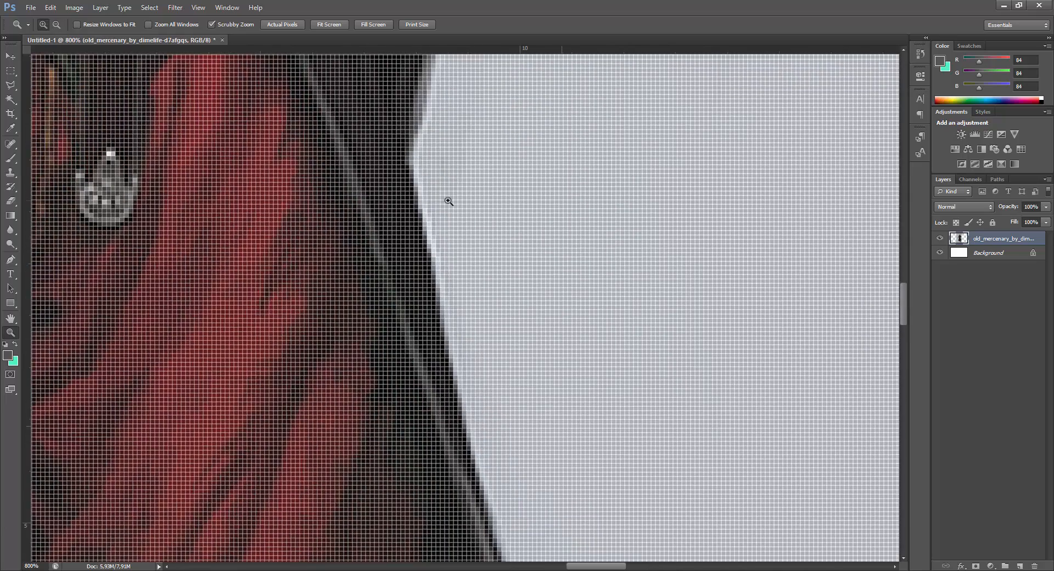
left_click(60, 26)
left_click(397, 272)
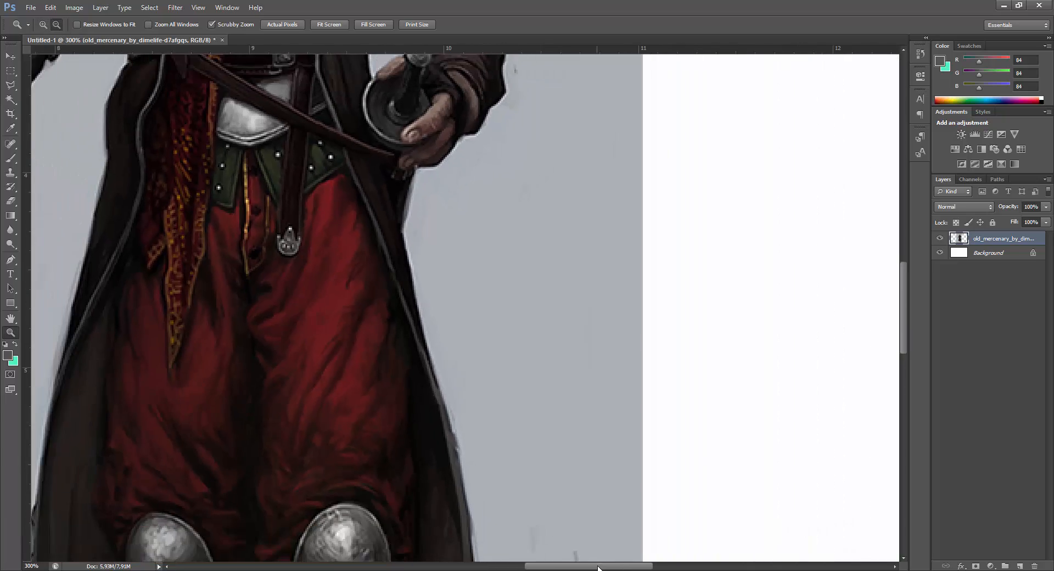
left_click_drag(598, 568, 541, 567)
scroll(521, 406, "down", 3)
scroll(521, 406, "down", 5)
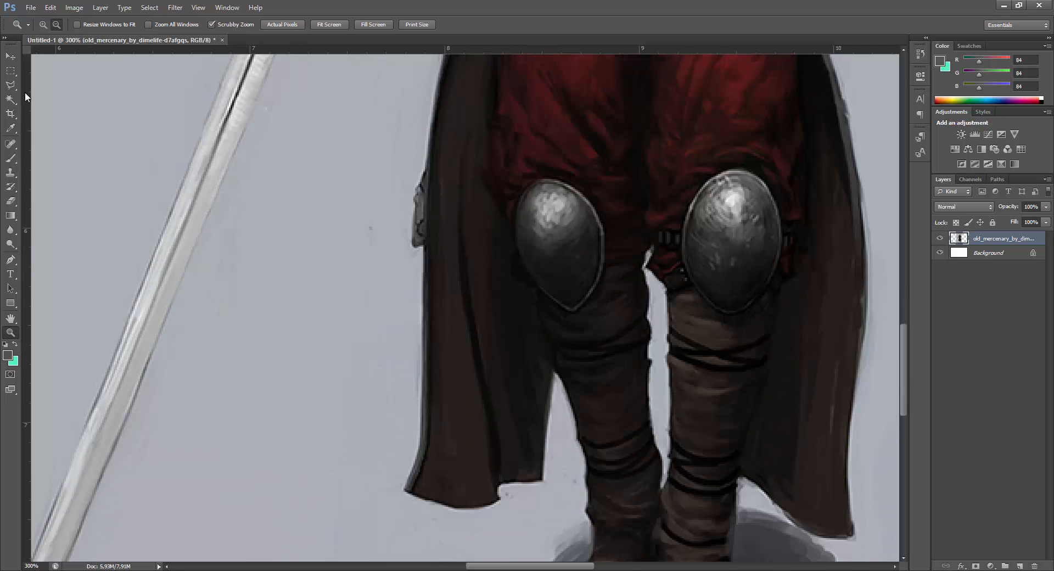
left_click(10, 85)
right_click(11, 85)
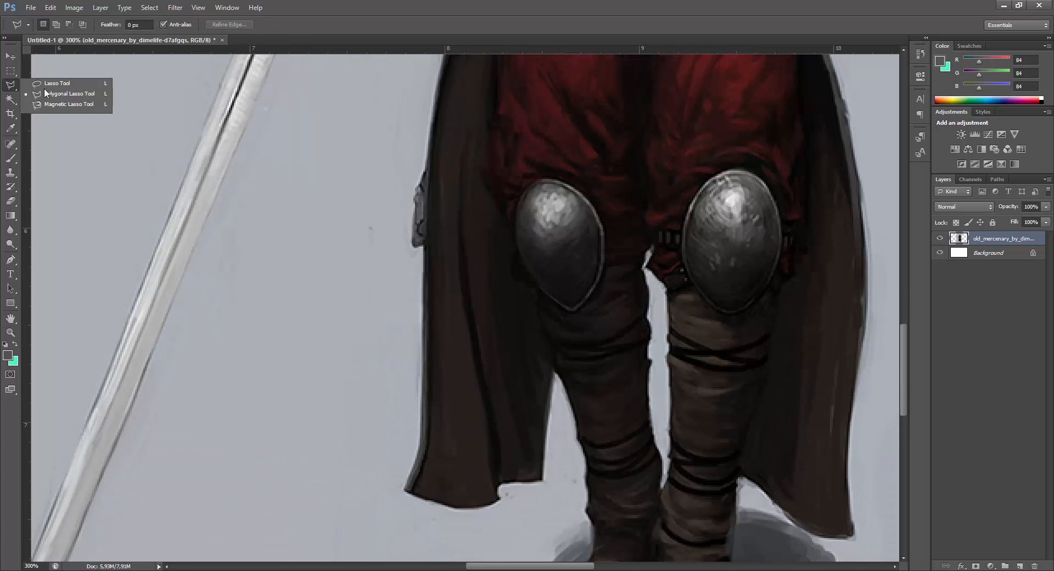
left_click(79, 97)
scroll(438, 354, "down", 4)
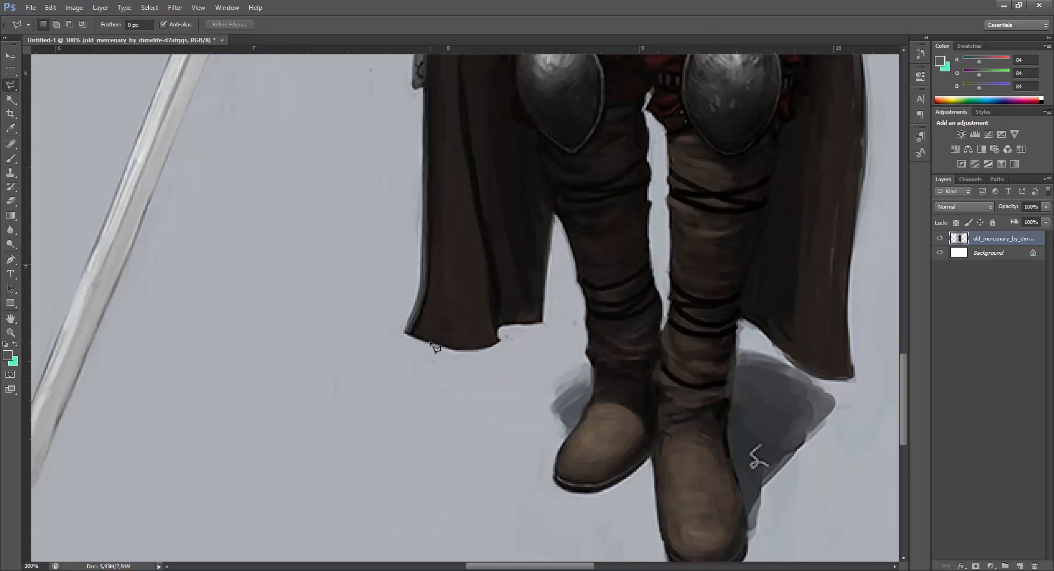
scroll(436, 347, "down", 1)
scroll(410, 334, "up", 5)
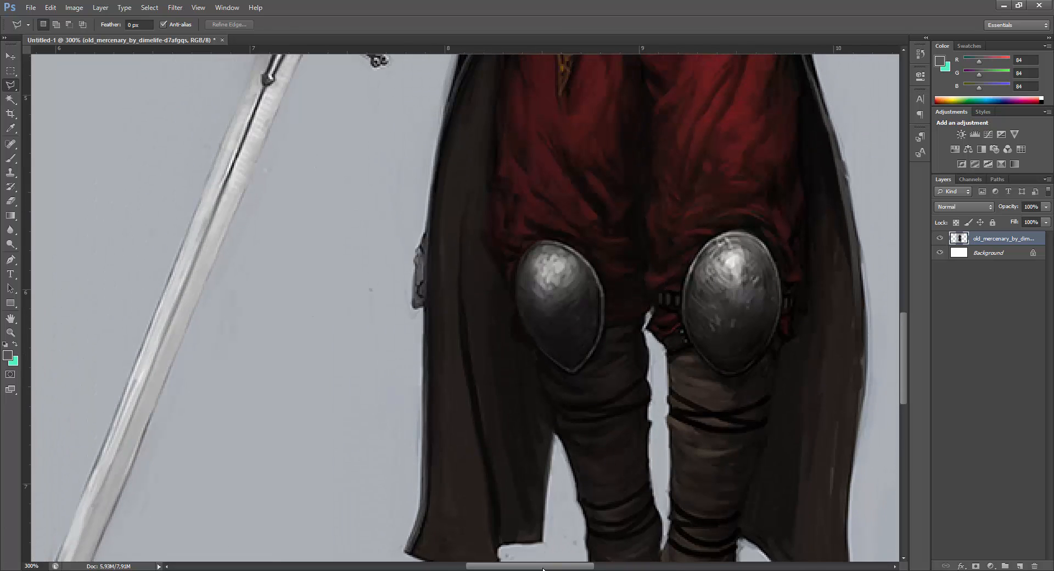
left_click_drag(542, 569, 504, 569)
scroll(574, 329, "down", 5)
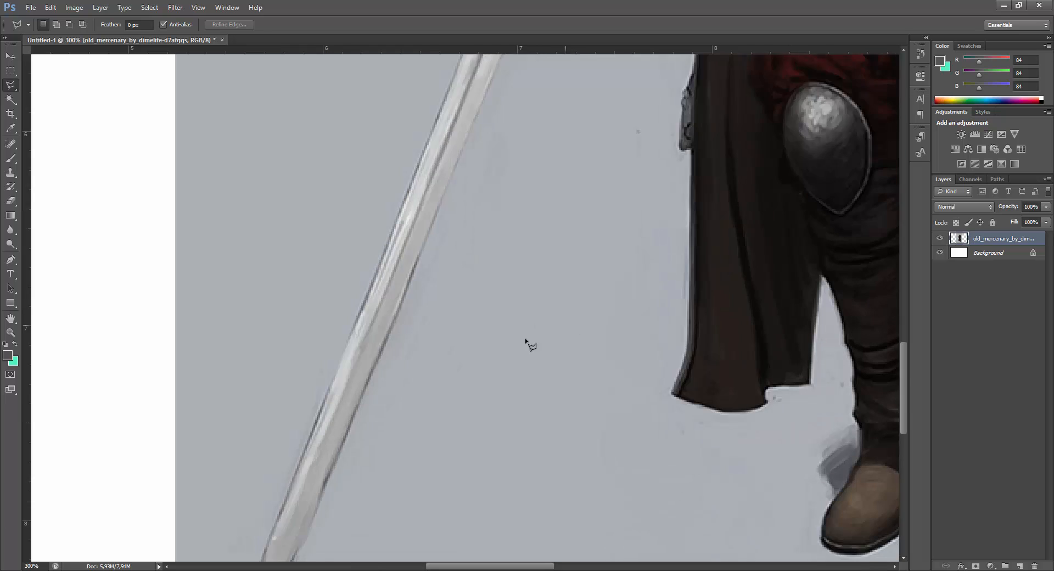
left_click(253, 460)
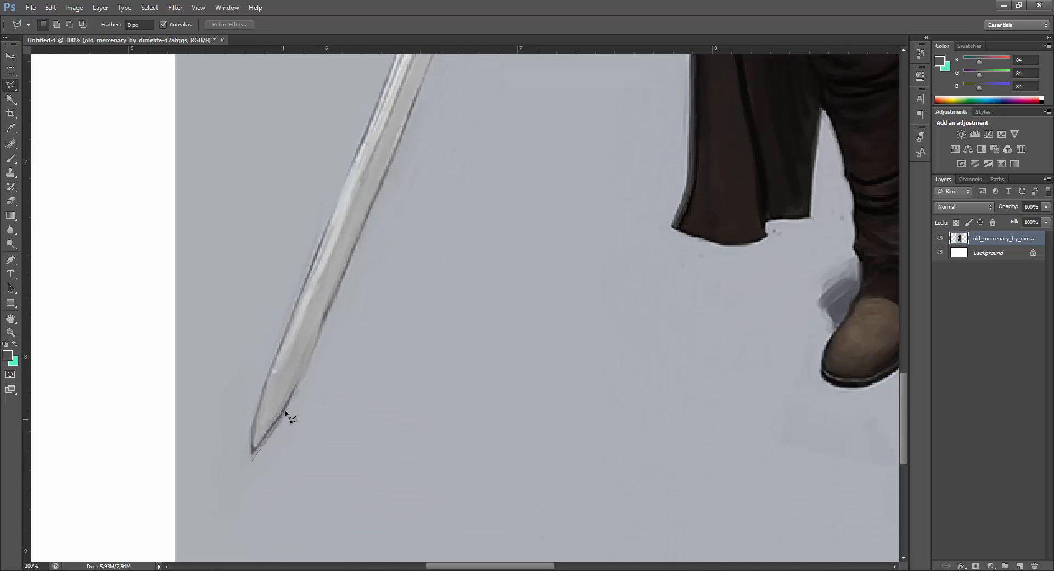
left_click(309, 372)
left_click(338, 293)
double_click(375, 393)
left_click(375, 394)
double_click(284, 475)
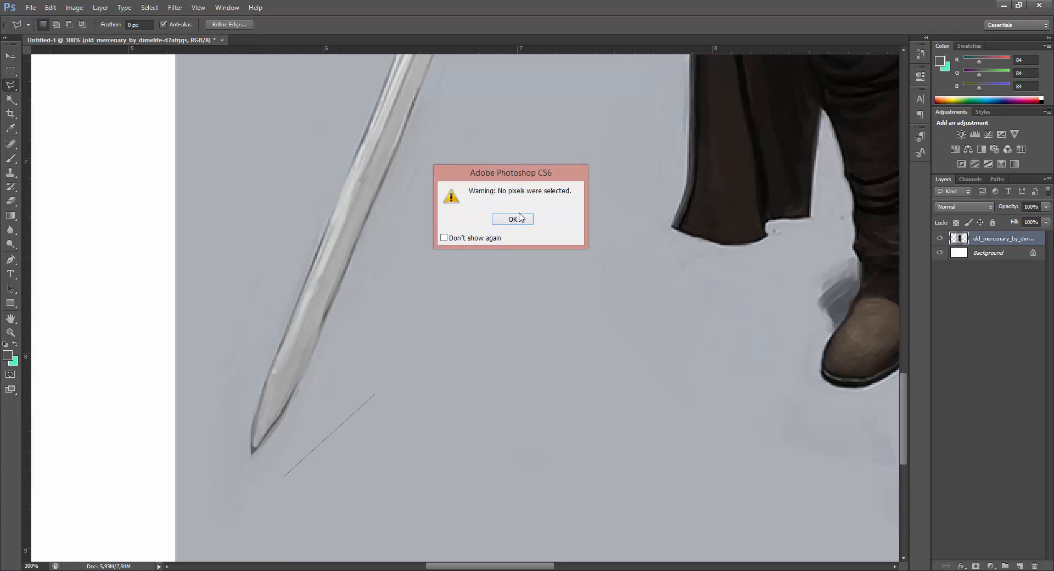
key("Return")
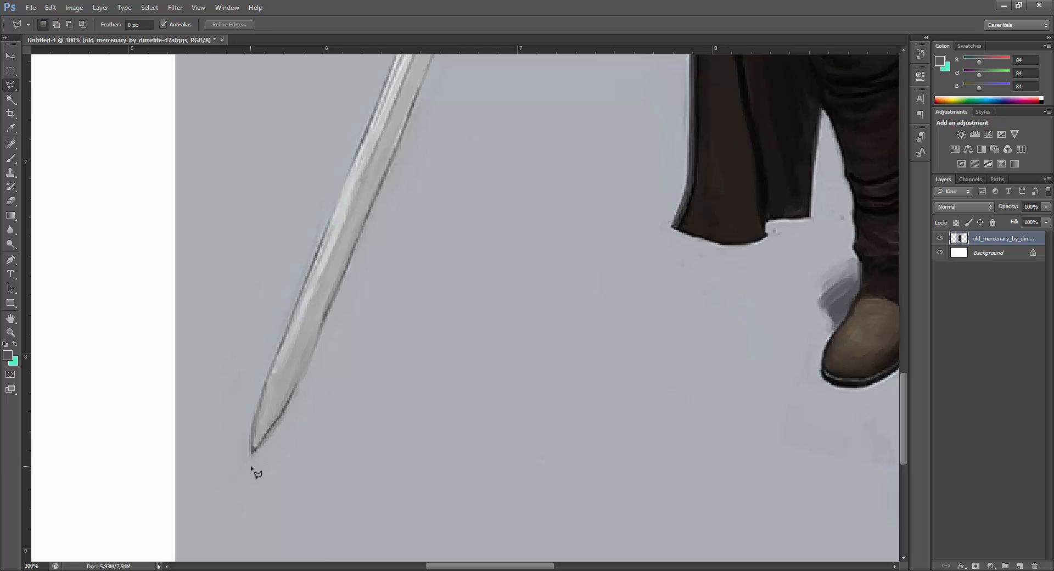
Start a Polygonal Lasso outline just below the sword's tip and follow the blade's inner edge up to the crossguard
left_click(254, 469)
left_click(304, 407)
left_click(387, 220)
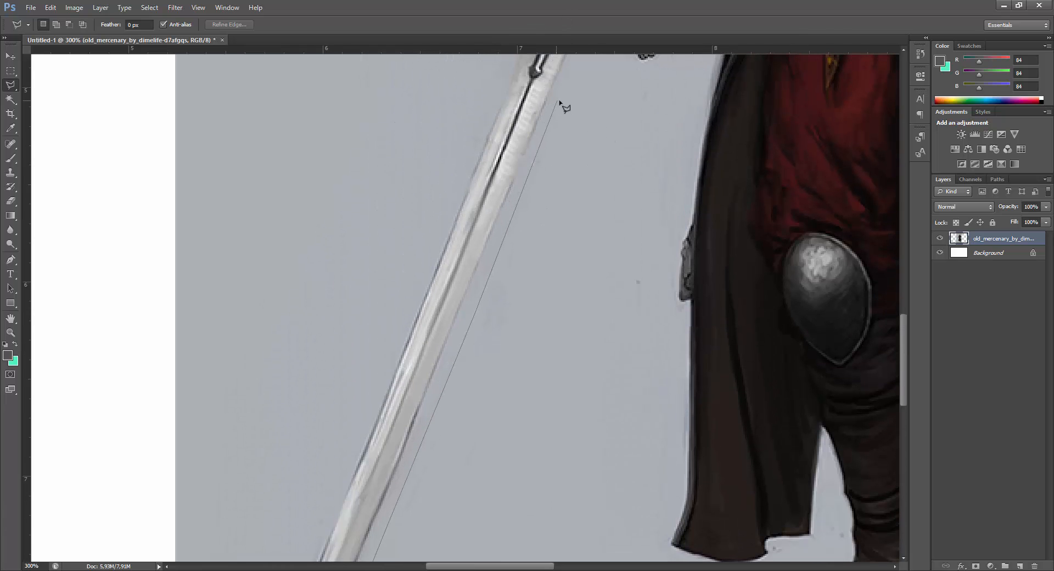
scroll(565, 95, "up", 2)
left_click(592, 104)
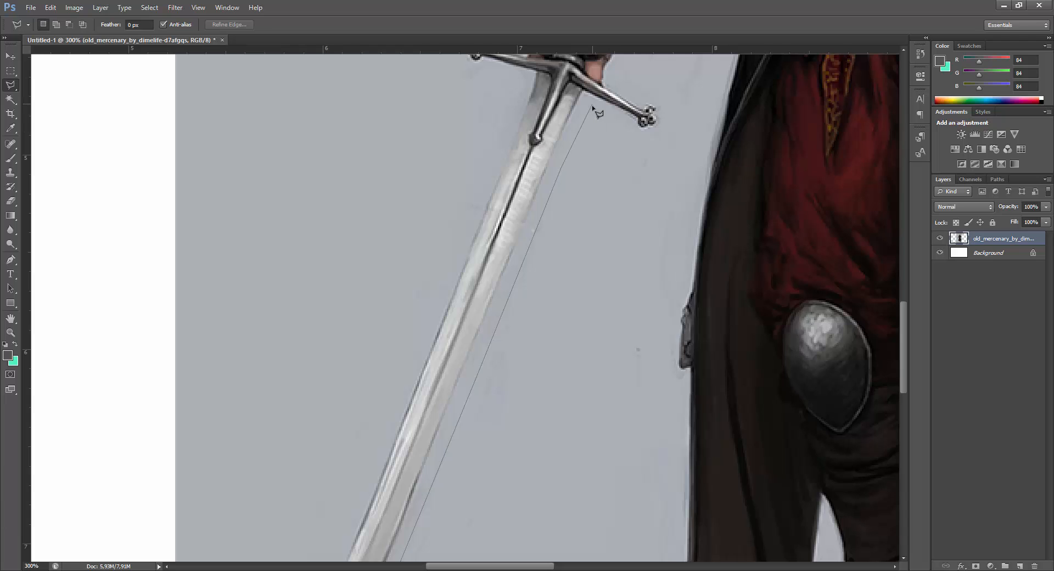
Continue the lasso outline around the crossguard's inner end to the fingers gripping the sword
left_click(630, 132)
left_click(649, 141)
left_click(666, 132)
left_click(665, 111)
left_click(640, 99)
left_click(615, 83)
left_click(607, 75)
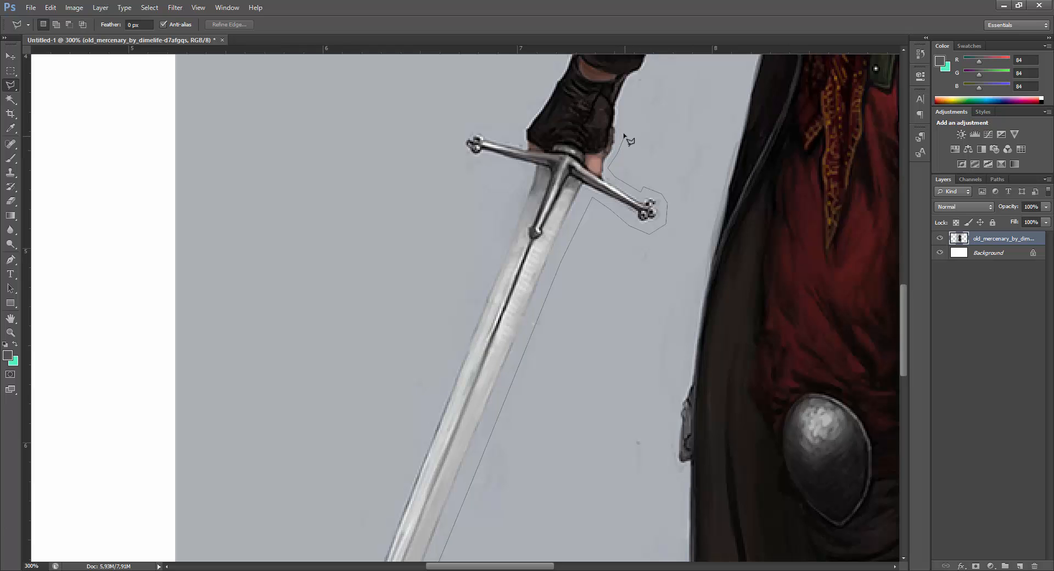
Carry the outline up past the gloved hand and along the inner side of the sword arm's sleeve
left_click(623, 132)
left_click(620, 114)
left_click(625, 93)
left_click(643, 74)
scroll(648, 74, "up", 3)
left_click(666, 113)
left_click(682, 93)
scroll(688, 85, "up", 2)
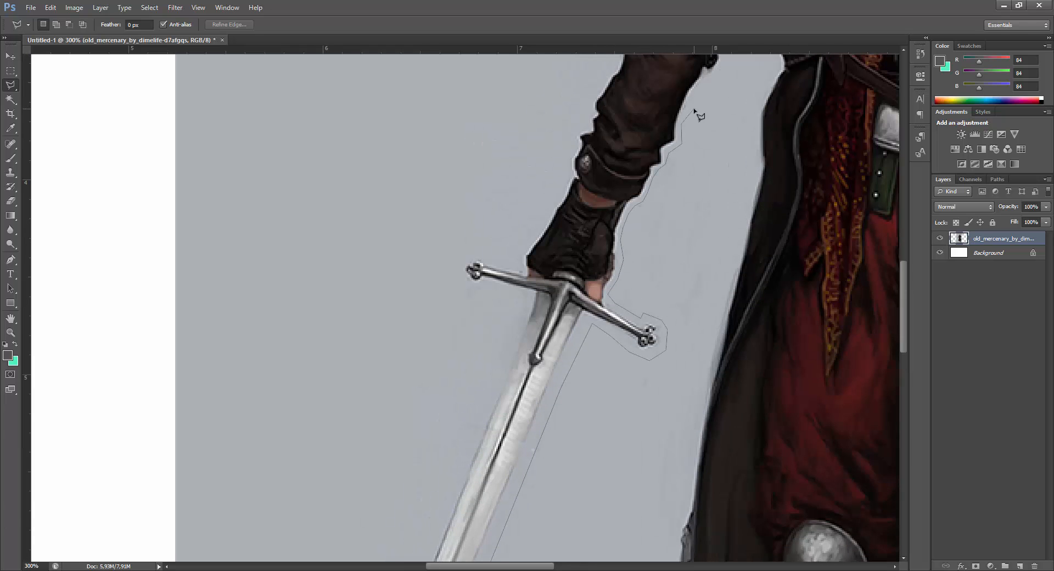
scroll(713, 99, "up", 2)
Turn the outline below the armpit and bring it down the edge of the coat facing the sword
left_click(749, 79)
scroll(753, 94, "up", 1)
left_click(759, 107)
left_click(762, 219)
left_click(742, 346)
left_click(715, 444)
scroll(706, 497, "down", 7)
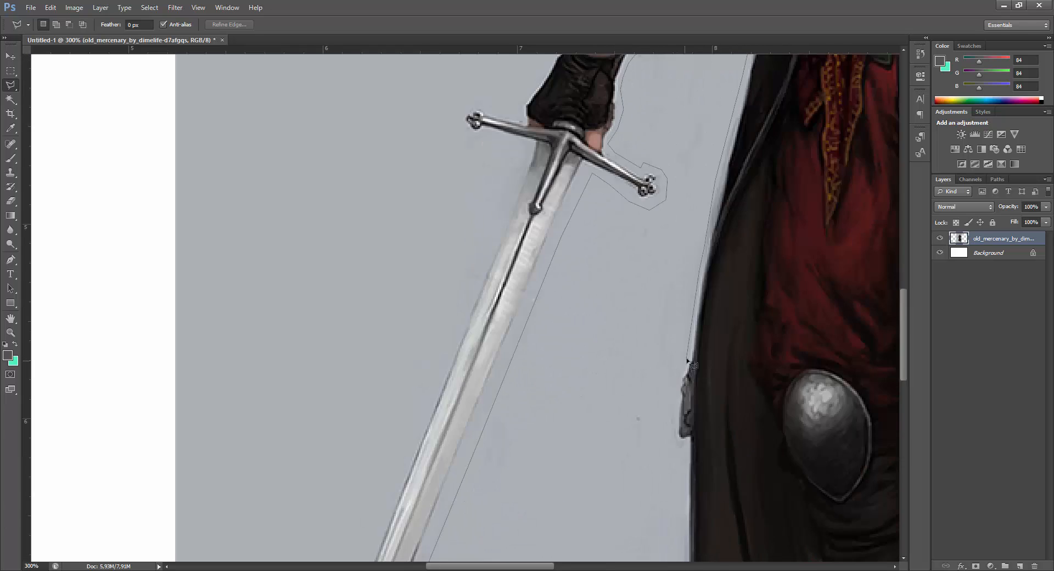
Guide the outline around the metal fitting on the coat's side and down to the coat's lower corner
left_click(687, 358)
left_click(679, 373)
left_click(672, 398)
left_click(673, 441)
left_click(686, 444)
scroll(680, 526, "down", 5)
left_click(682, 416)
left_click(663, 485)
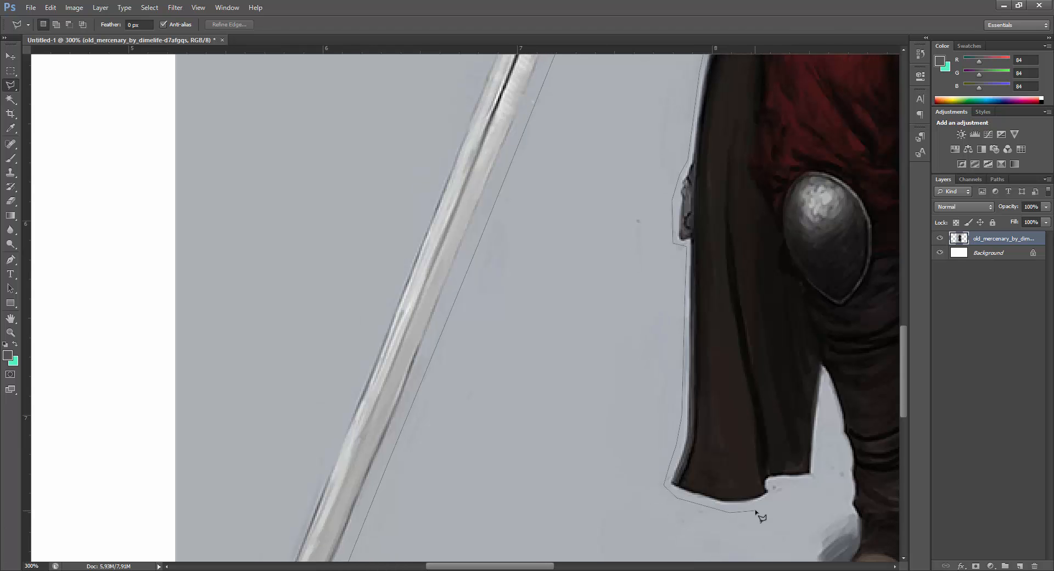
Trace the outline along the lower legs and around both boots, continuing to the opposite coat flap
left_click(856, 544)
scroll(855, 545, "down", 3)
left_click(835, 450)
left_click(808, 483)
left_click(816, 512)
left_click(847, 517)
left_click(878, 515)
left_click_drag(879, 515, 603, 421)
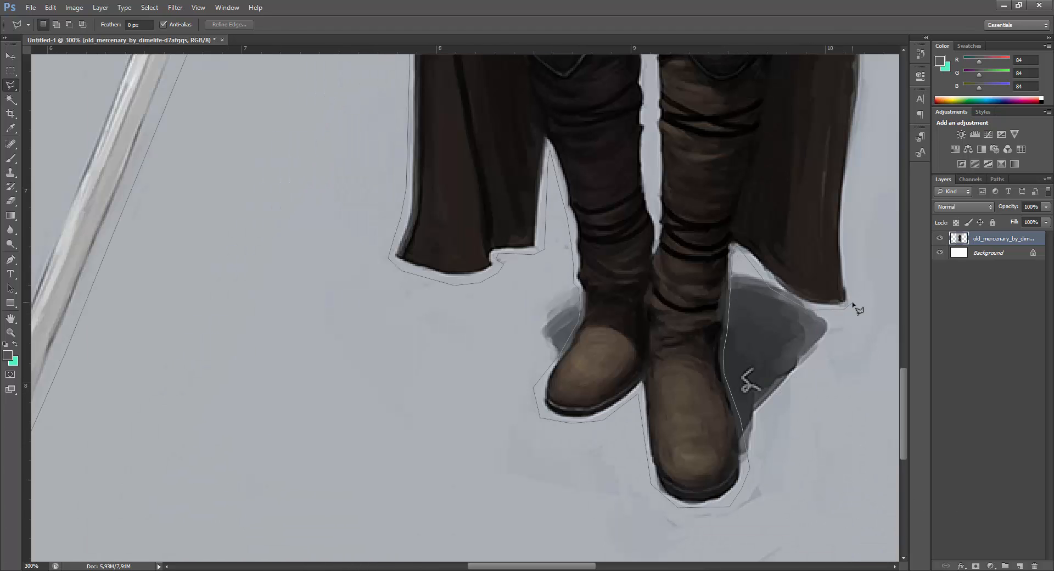
Run the outline up the coat's far side, around the free arm and over the shoulder armour to the hair ribbon
scroll(859, 173, "up", 15)
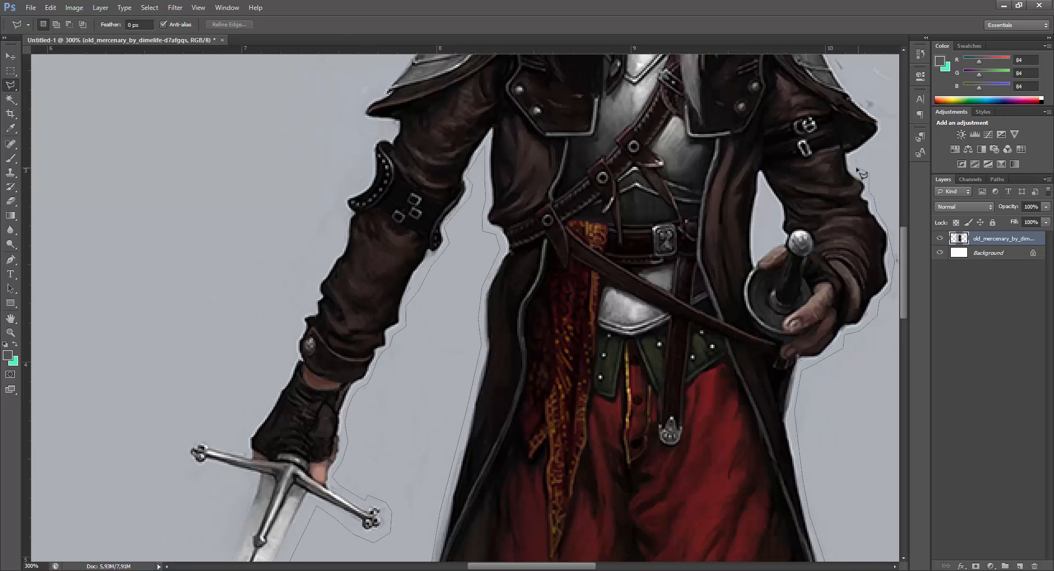
left_click(856, 156)
left_click(884, 125)
scroll(872, 110, "up", 6)
left_click(801, 112)
left_click(768, 91)
left_click(722, 106)
left_click(744, 84)
left_click(744, 65)
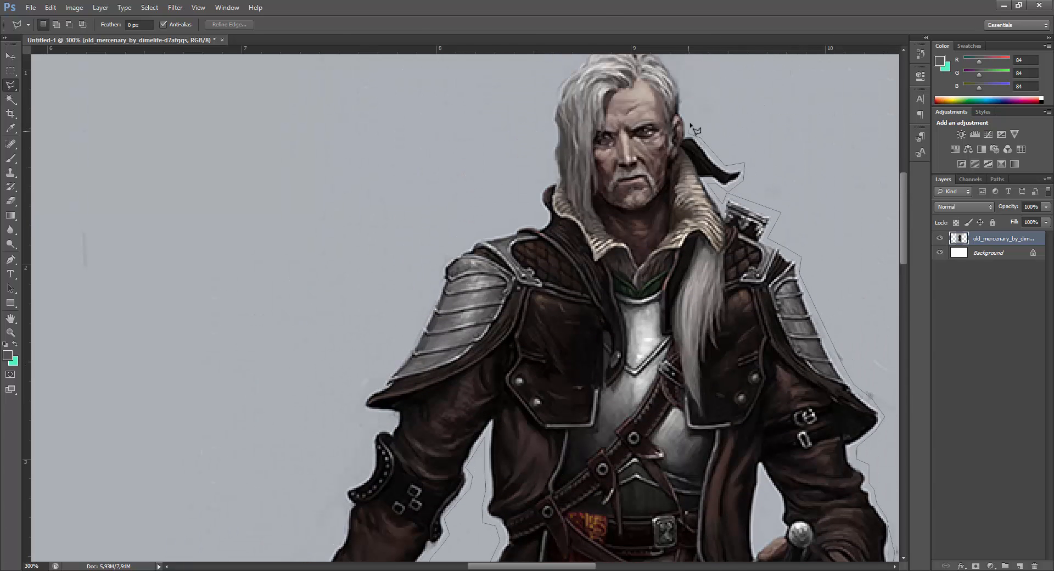
Trace the outline around the mercenary's head, keeping just outside the white hair
left_click(685, 83)
scroll(685, 83, "up", 3)
left_click(664, 144)
left_click(647, 134)
left_click(611, 132)
left_click(587, 143)
left_click(556, 164)
Follow the outer edge of the shoulder armour above the sword arm down to its lower tip
left_click(464, 339)
left_click(432, 377)
left_click(361, 495)
left_click(391, 520)
left_click(351, 526)
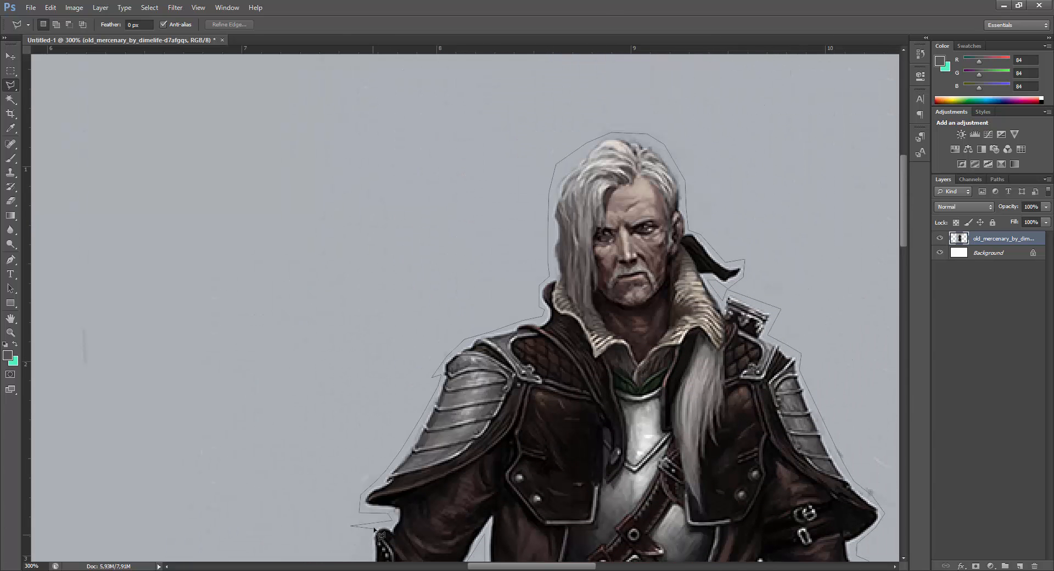
Bring the outline down the outer side of the sword arm and glove to the crossguard's outer end
scroll(351, 526, "down", 3)
left_click(337, 411)
left_click(310, 500)
scroll(302, 523, "down", 4)
left_click(234, 436)
left_click(184, 432)
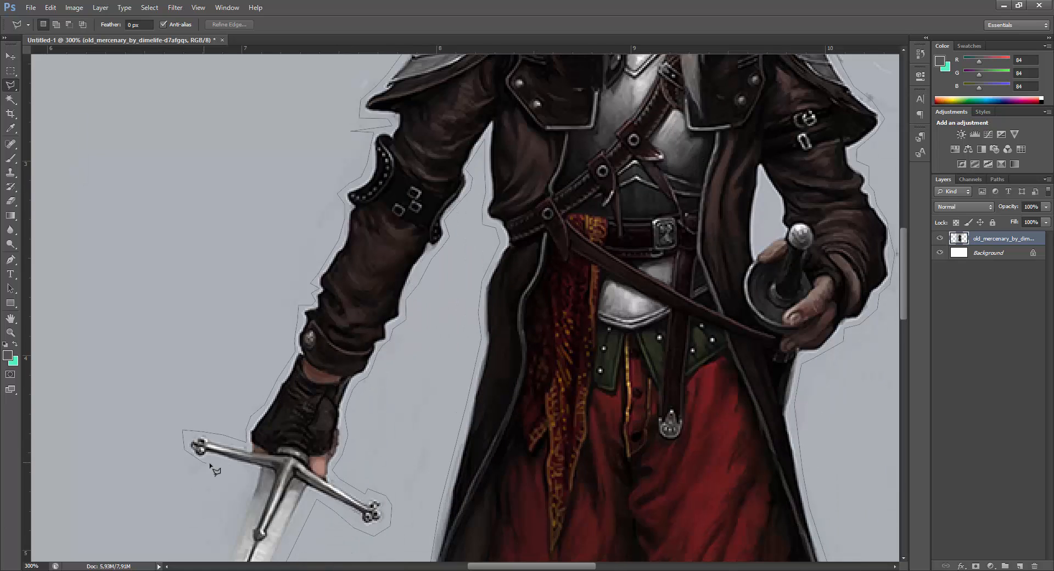
Follow the blade's outer edge down to the sword's tip and close the lasso selection around the whole figure
scroll(209, 463, "down", 12)
scroll(209, 463, "left", 3)
left_click(113, 488)
left_click(105, 529)
left_click(109, 549)
left_click(119, 557)
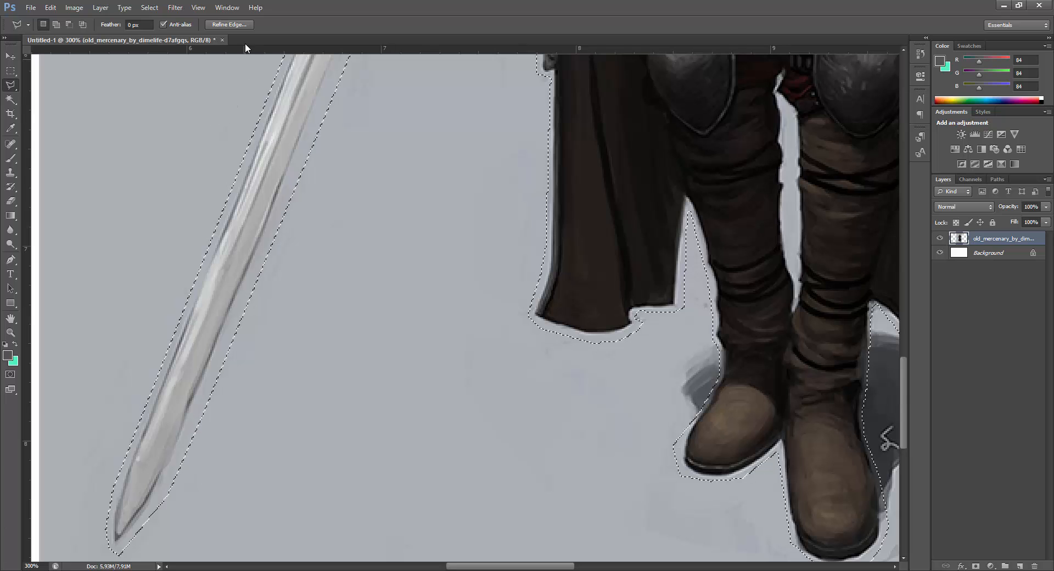
Zoom out to 100% to check the selection outline around the mercenary, and reactivate the Polygonal Lasso tool
key("z")
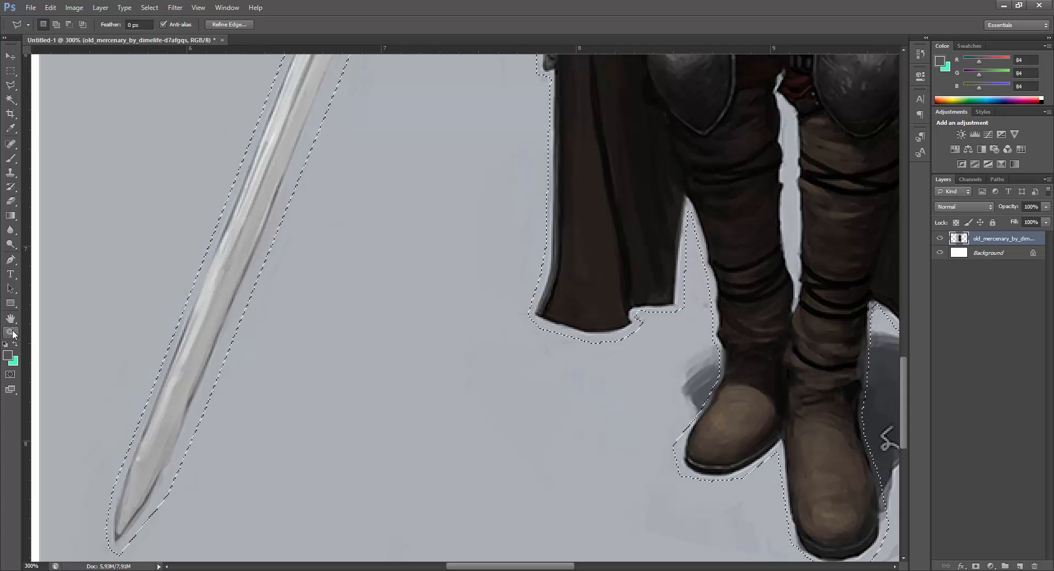
left_click(523, 229, "alt")
left_click(522, 230, "alt")
left_click(523, 230, "alt")
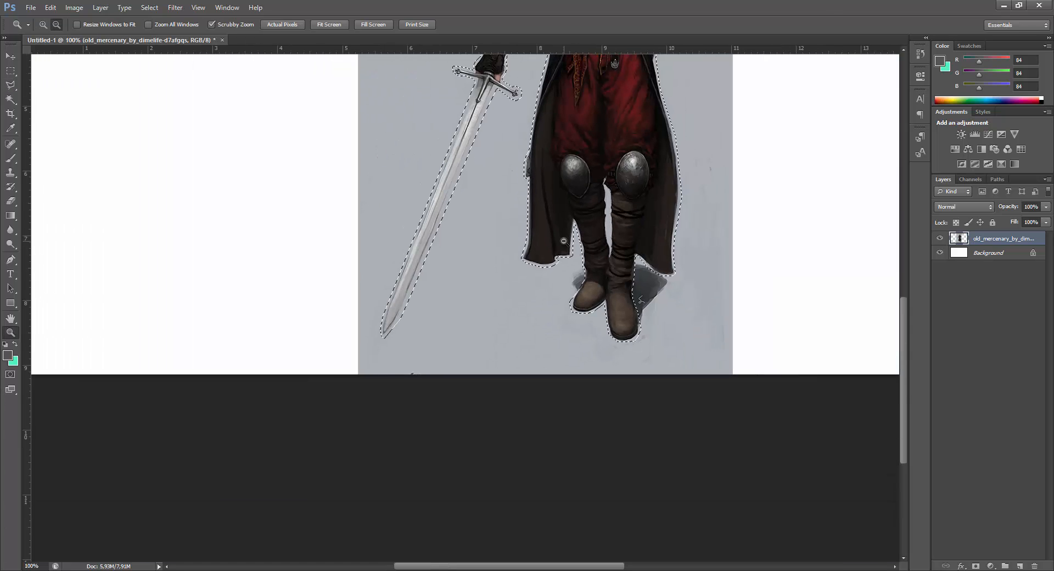
scroll(749, 264, "up", 5)
scroll(749, 245, "up", 2)
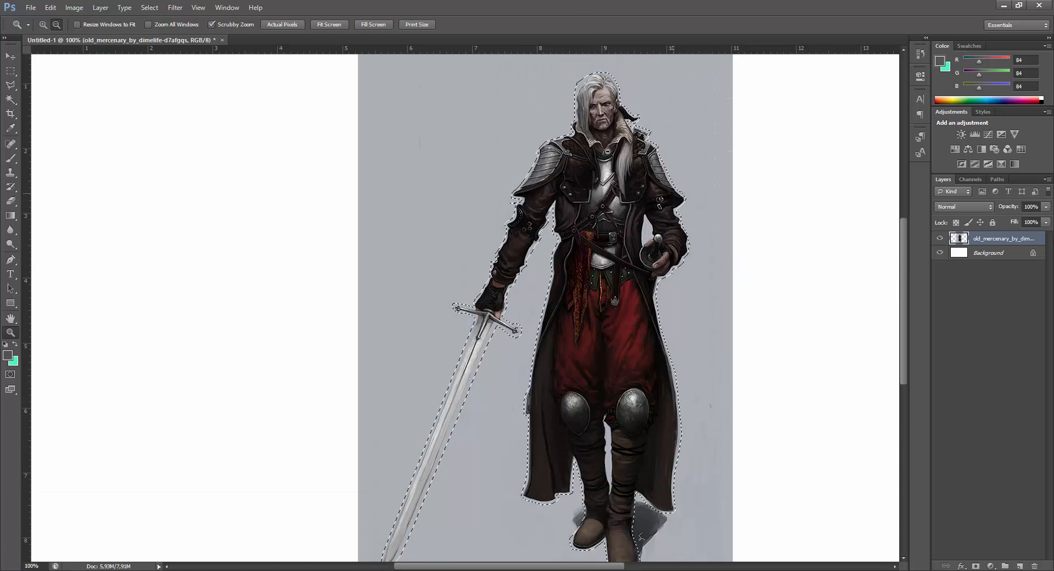
left_click(15, 88)
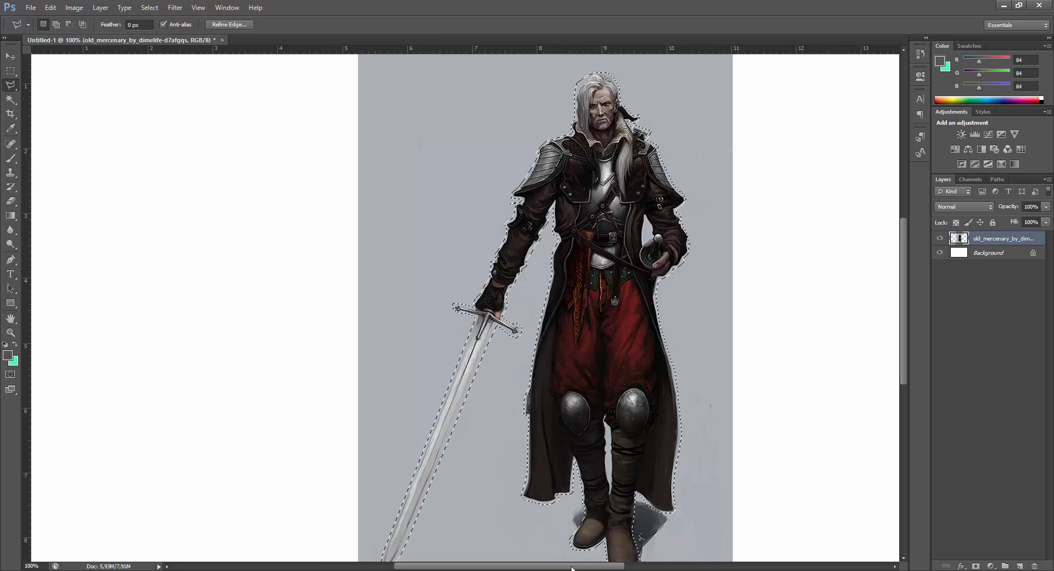
Open Refine Edge for the selection around the mercenary and look through its preview backgrounds, keeping On Black
left_click_drag(569, 567, 592, 567)
scroll(597, 323, "down", 1)
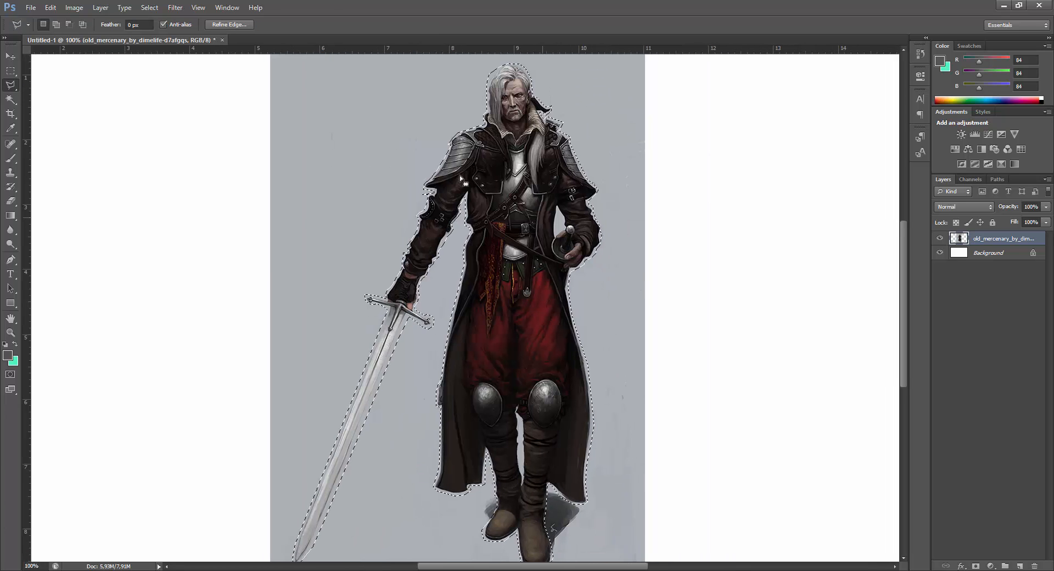
left_click(229, 25)
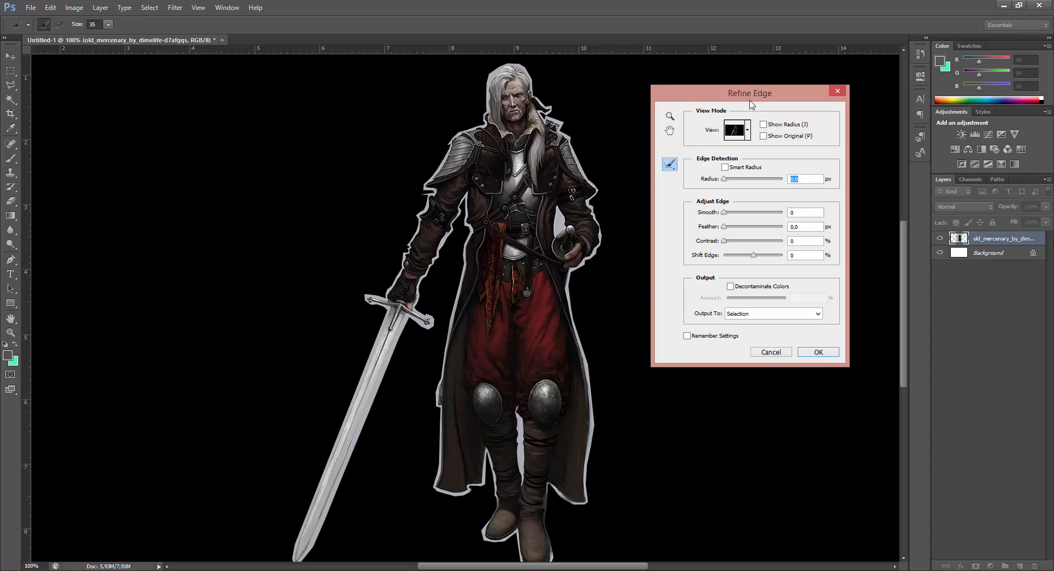
left_click_drag(752, 102, 771, 105)
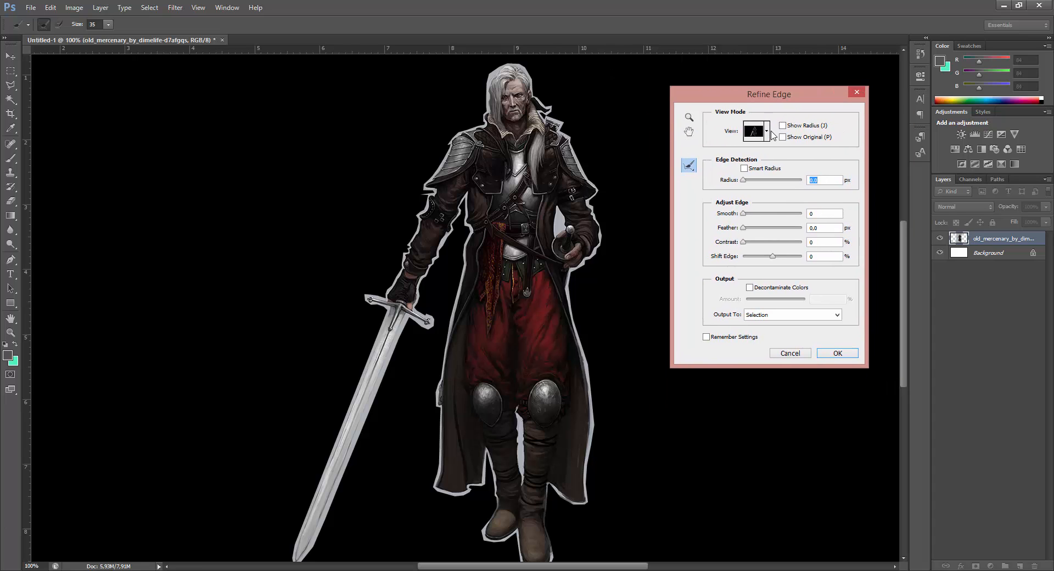
left_click(766, 132)
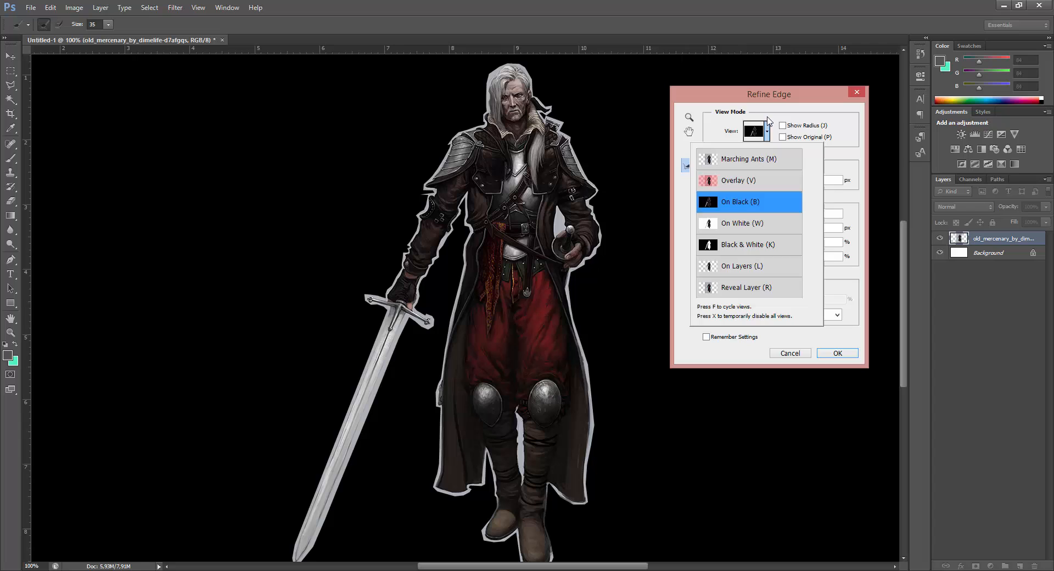
left_click(770, 113)
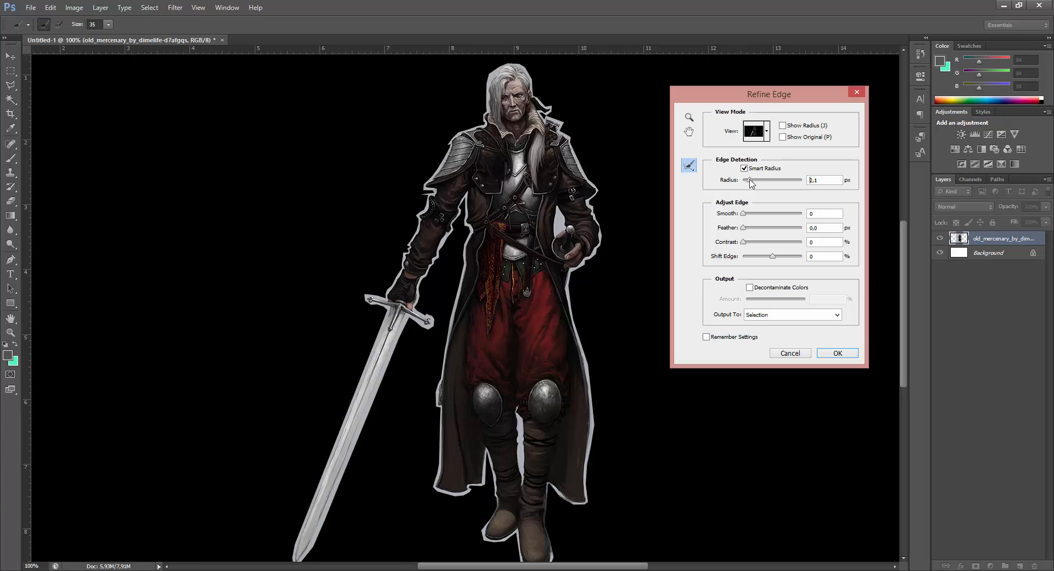
Set the edge detection radius to 18.1 px and compare the sword and coat edges with Smart Radius on and off, leaving it on
left_click_drag(752, 183, 768, 185)
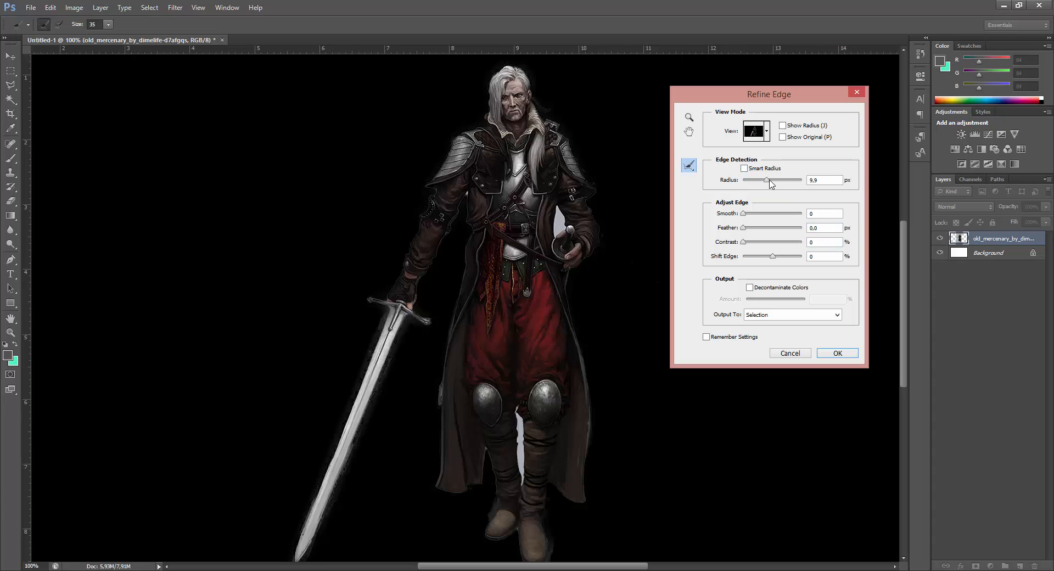
left_click_drag(770, 184, 771, 183)
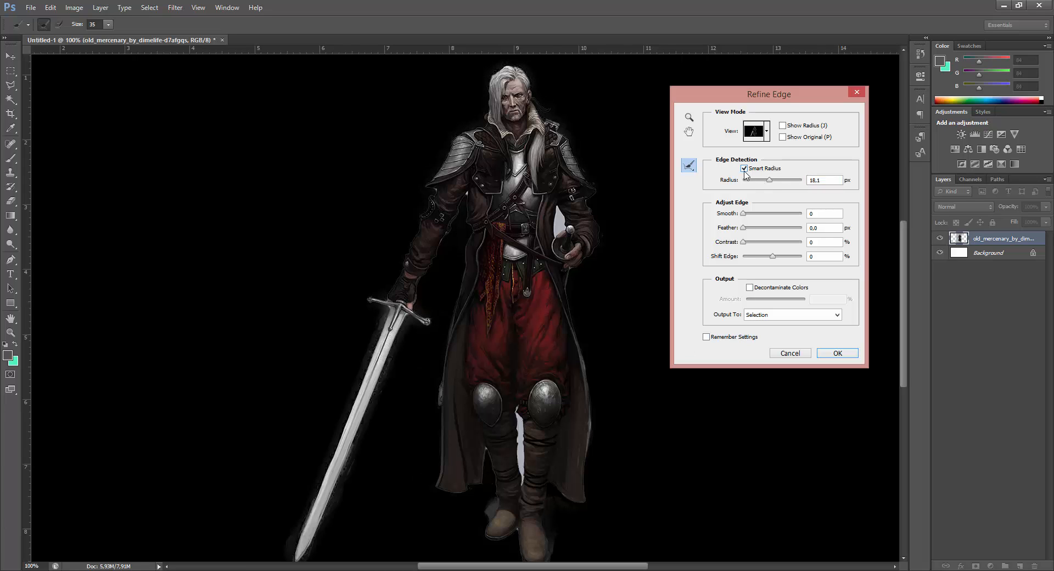
scroll(585, 471, "down", 3)
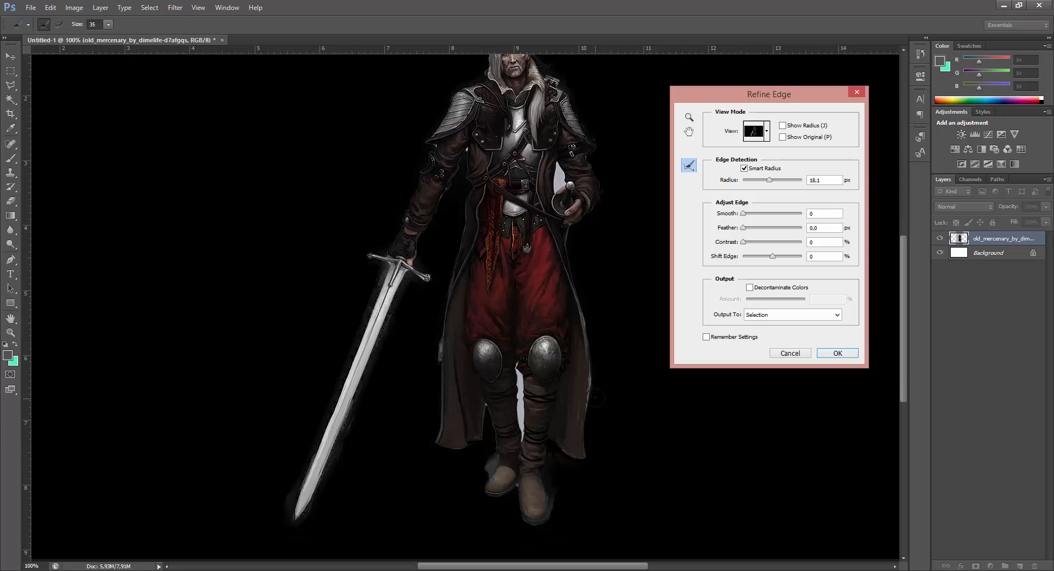
scroll(615, 327, "up", 3)
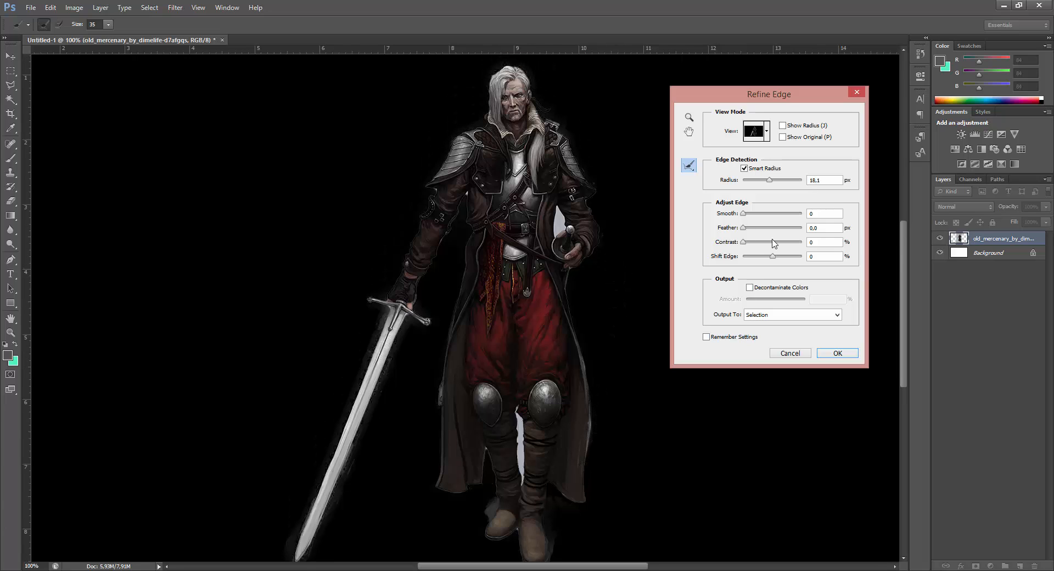
left_click(744, 168)
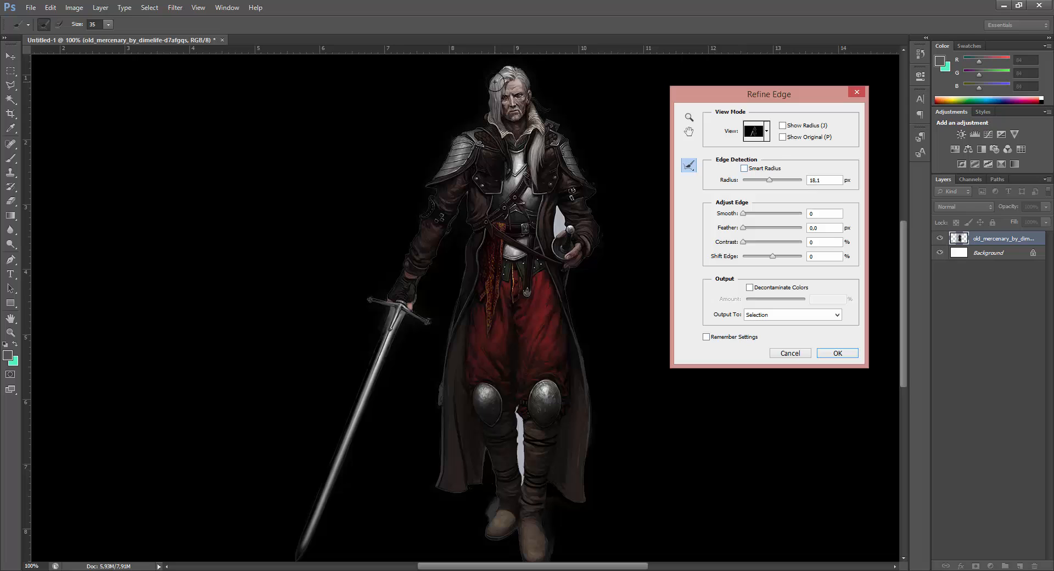
left_click(744, 168)
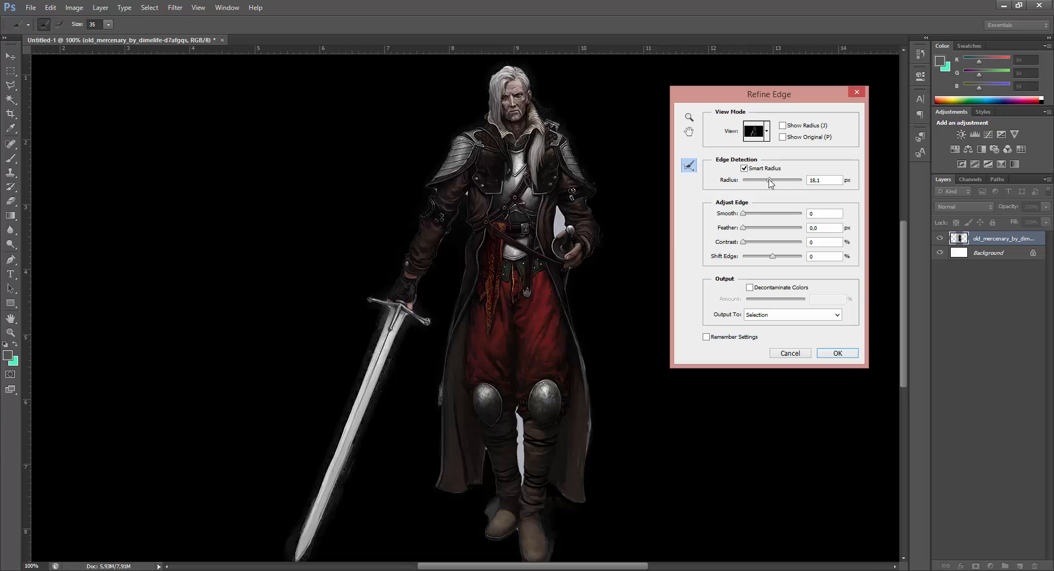
Increase the edge detection radius to 22.5 px and set the edge contrast to 77%
left_click_drag(768, 179, 769, 183)
left_click(836, 188)
type("21,7")
key("Up")
key("Up")
key("Up")
key("Up")
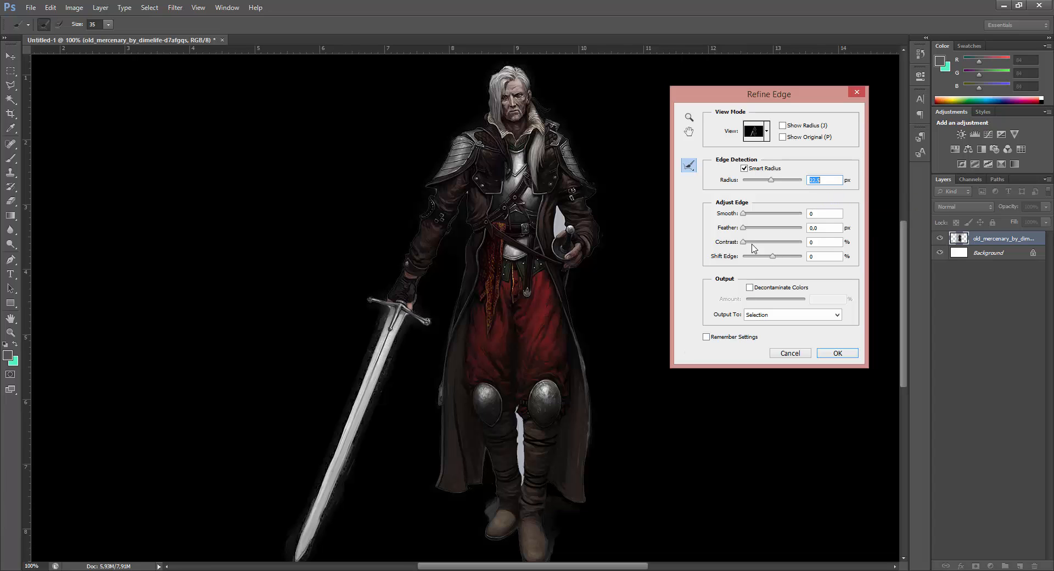
left_click_drag(745, 233, 708, 238)
left_click_drag(746, 245, 785, 245)
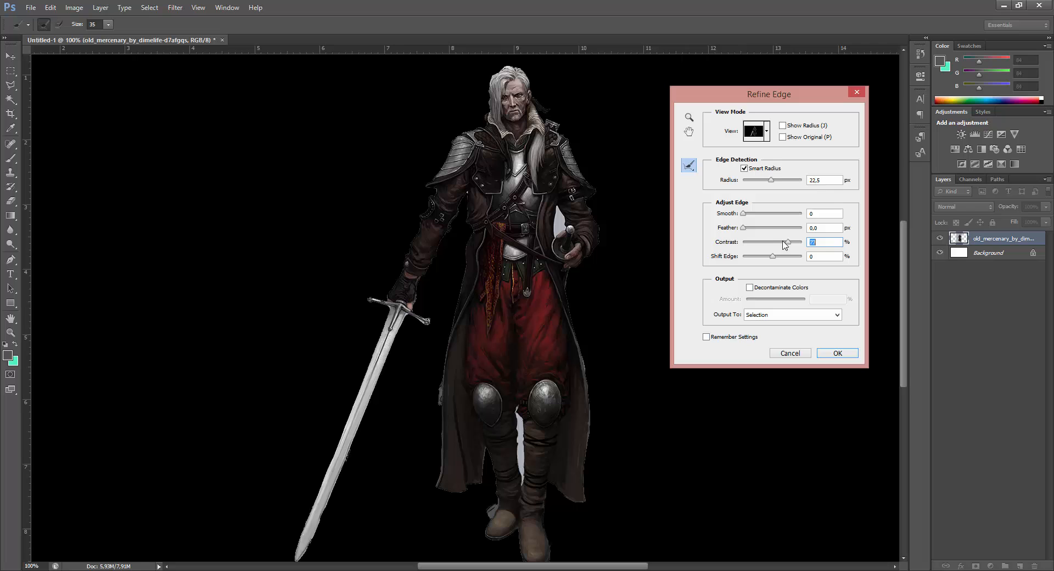
Try larger and smaller edge detection radii while checking the shadow near the boots, and apply the refinement to the selection
left_click(776, 181)
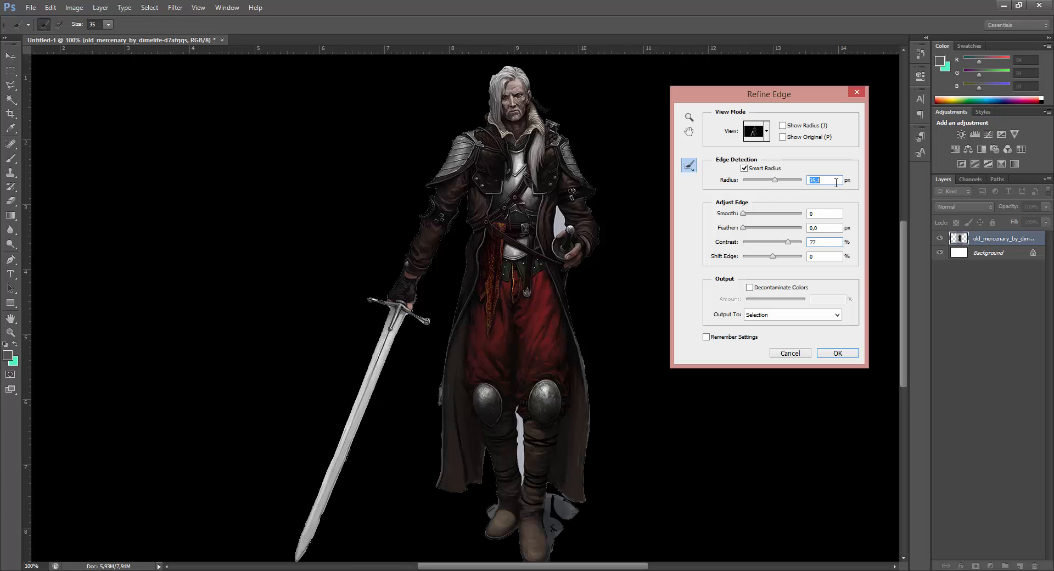
scroll(826, 181, "down", 6)
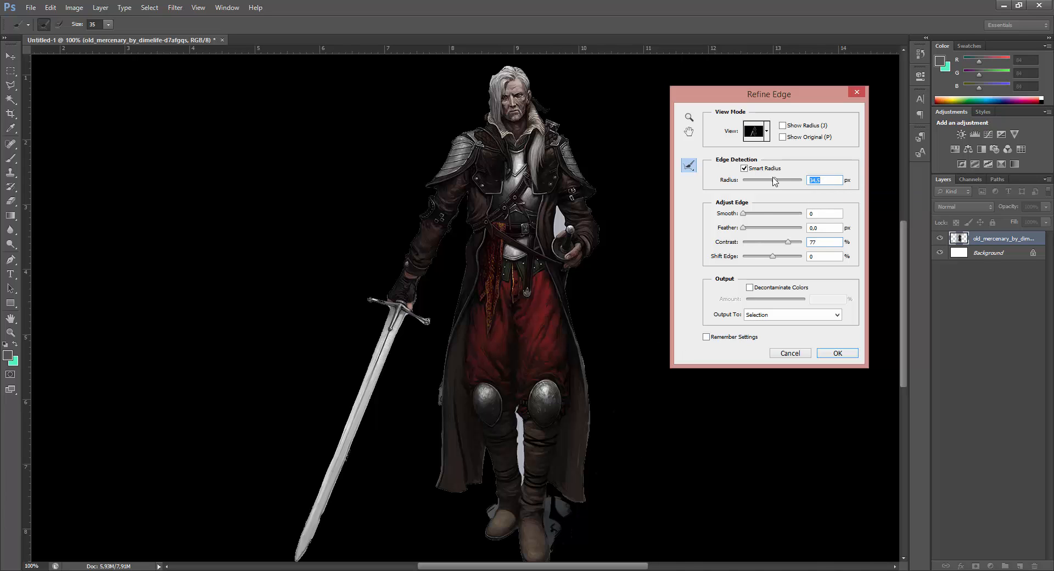
left_click_drag(774, 181, 767, 184)
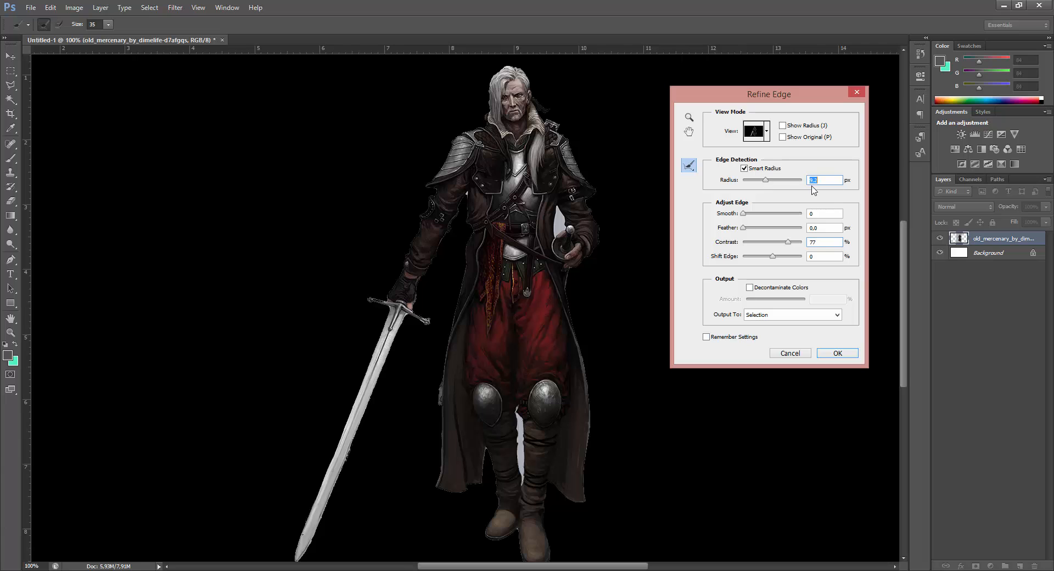
key("Up")
left_click_drag(770, 181, 773, 181)
left_click(837, 353)
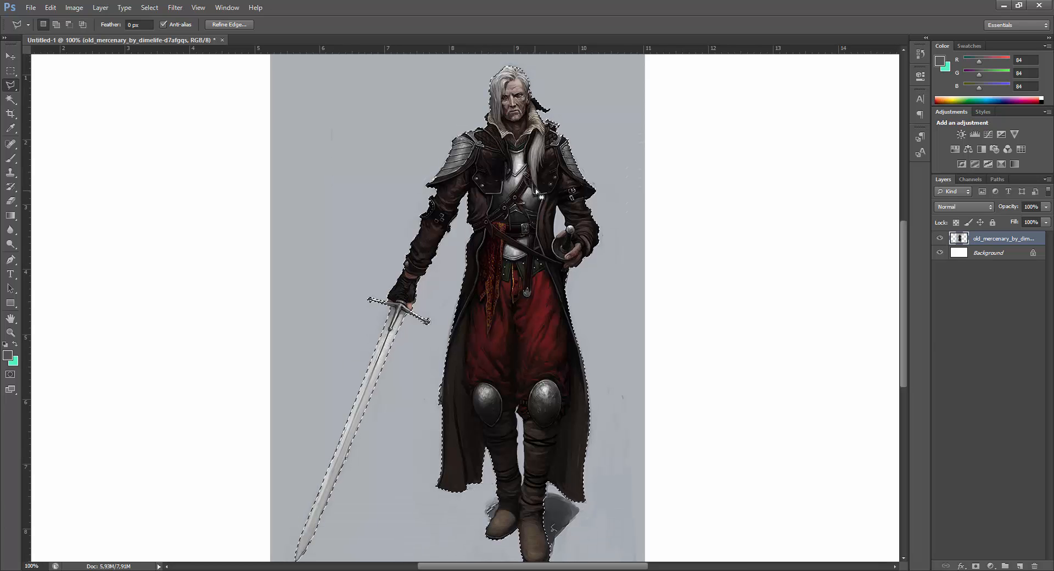
Cut the selected mercenary onto a new layer with Layer Via Cut and hide the original image layer with the grey background
scroll(546, 202, "down", 3)
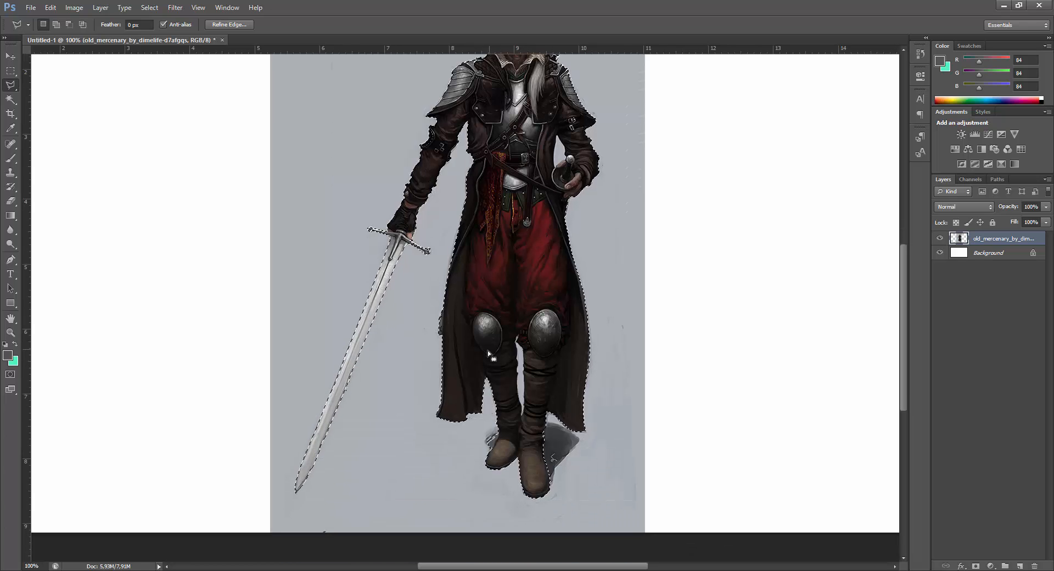
scroll(523, 285, "up", 1)
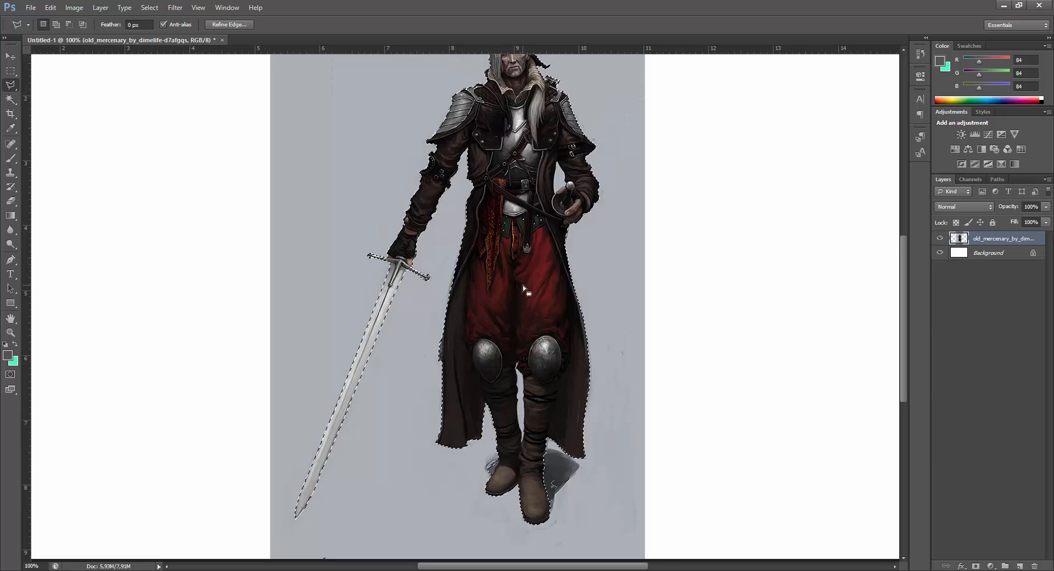
right_click(510, 222)
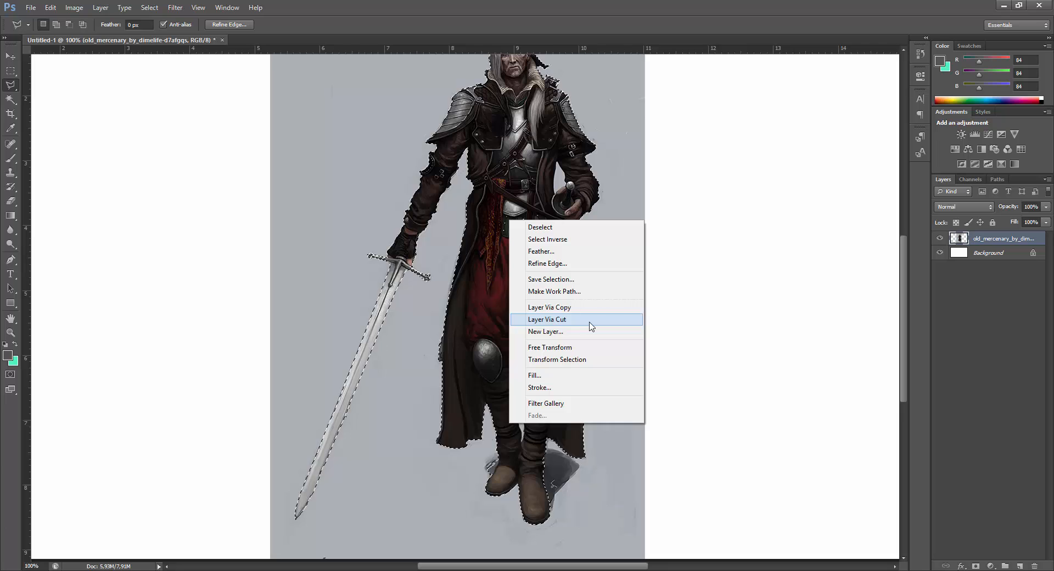
left_click(573, 320)
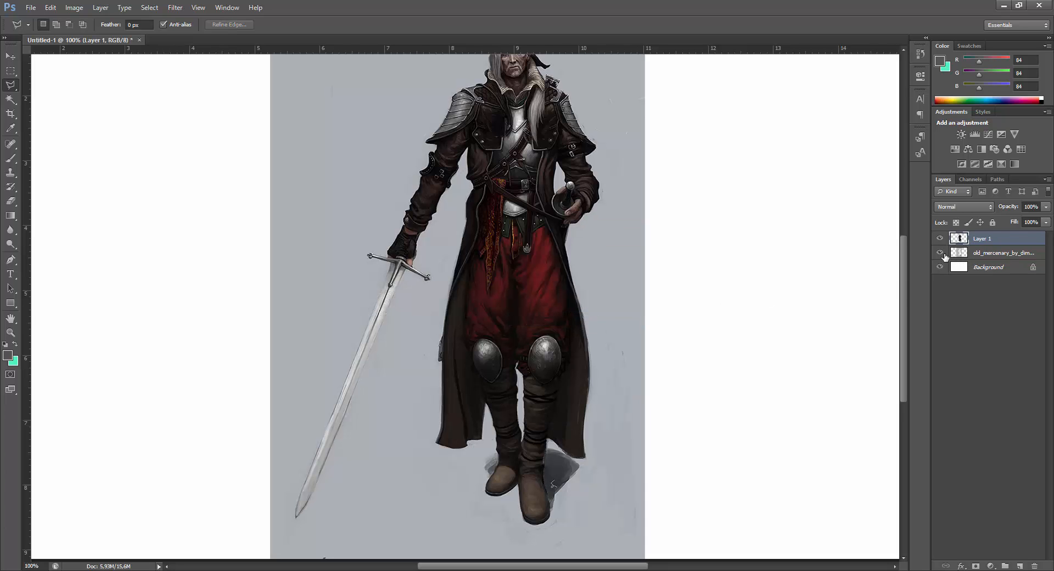
left_click(939, 253)
scroll(897, 229, "up", 3)
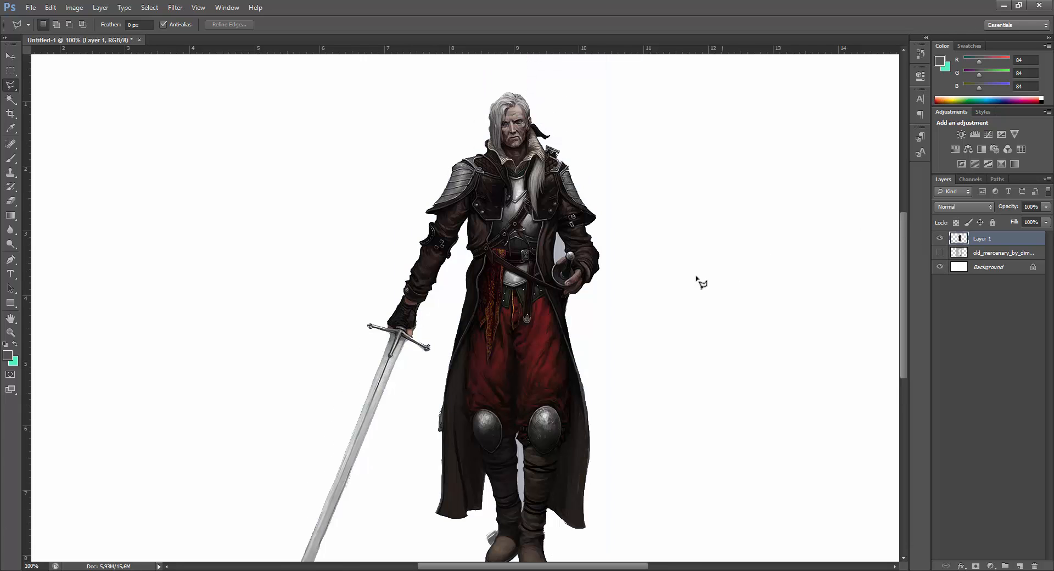
scroll(442, 218, "down", 2)
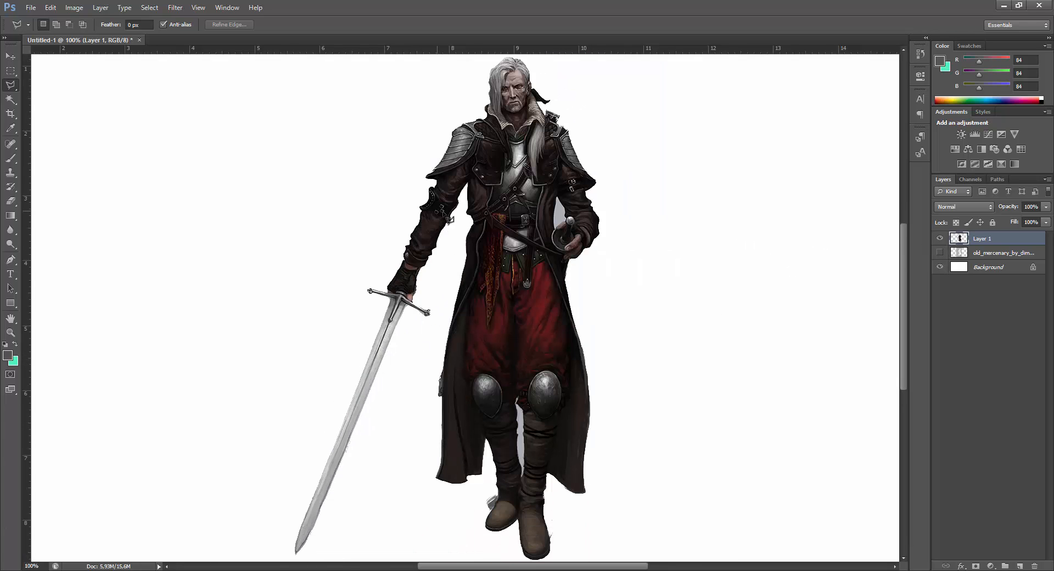
Select the grey patch between the torso and the bent arm with the Magic Wand at tolerance 32, and delete it
left_click(10, 99)
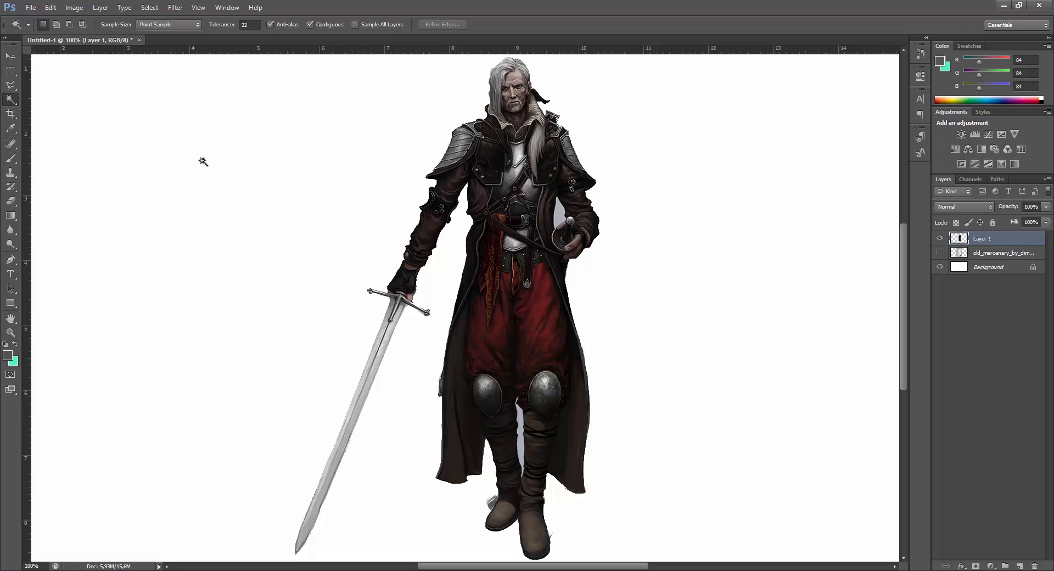
right_click(12, 101)
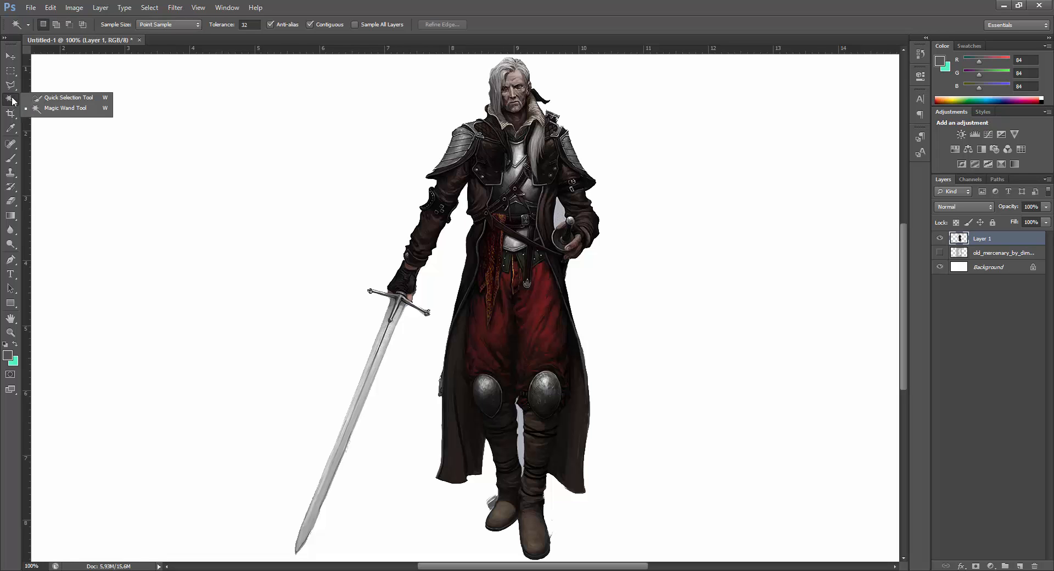
left_click(66, 110)
left_click(559, 210)
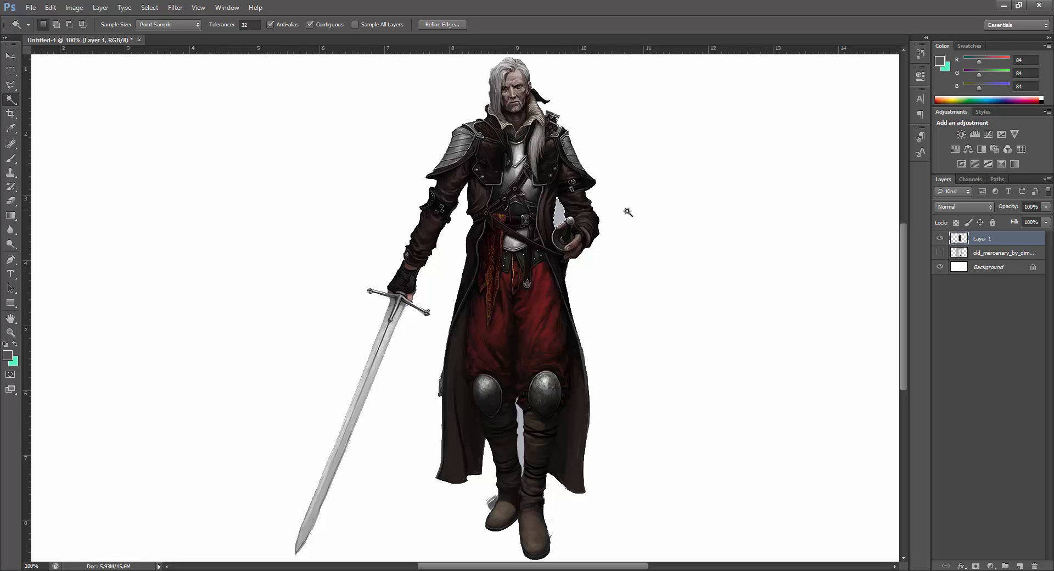
key("Delete")
Select the grey gap between the legs with the Magic Wand, delete it and deselect
scroll(634, 212, "down", 3)
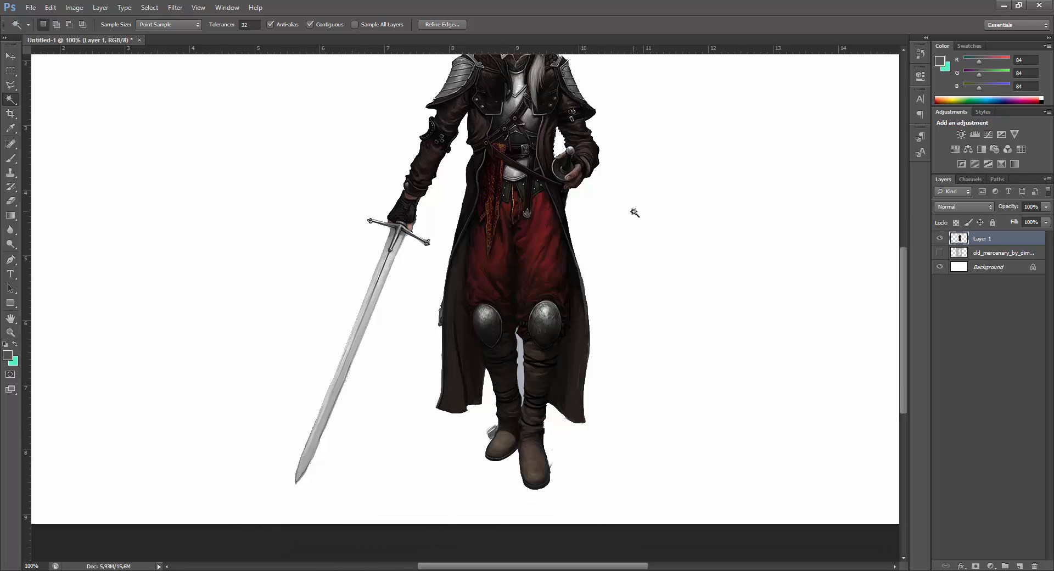
left_click(521, 373)
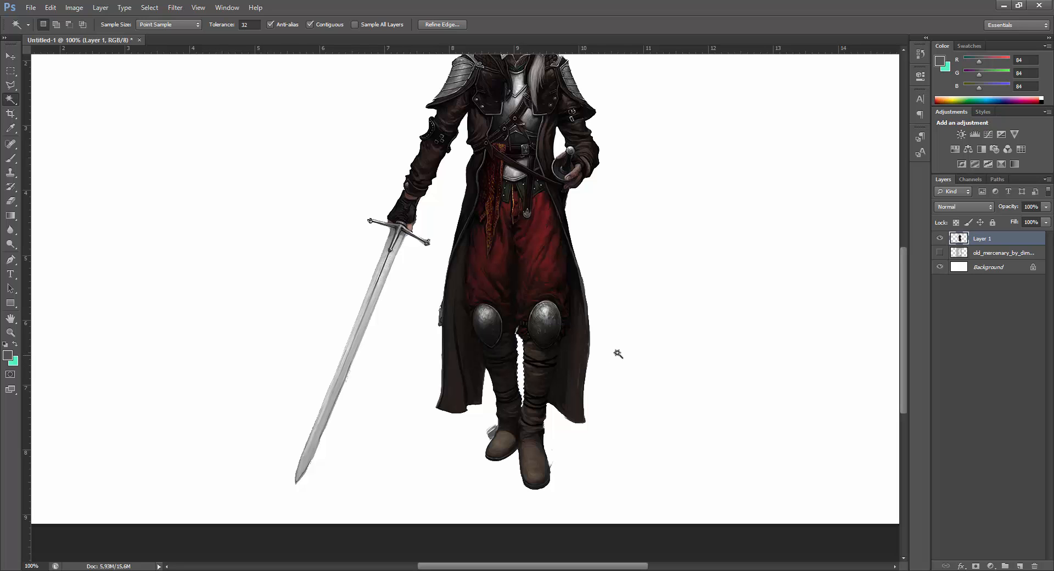
left_click(10, 71)
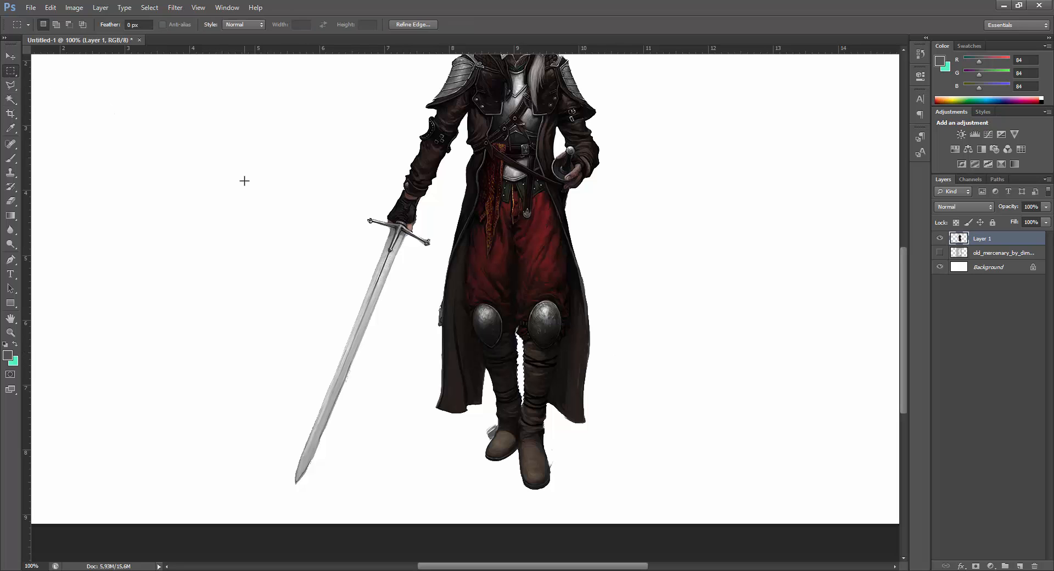
scroll(356, 217, "up", 1)
scroll(356, 218, "up", 3)
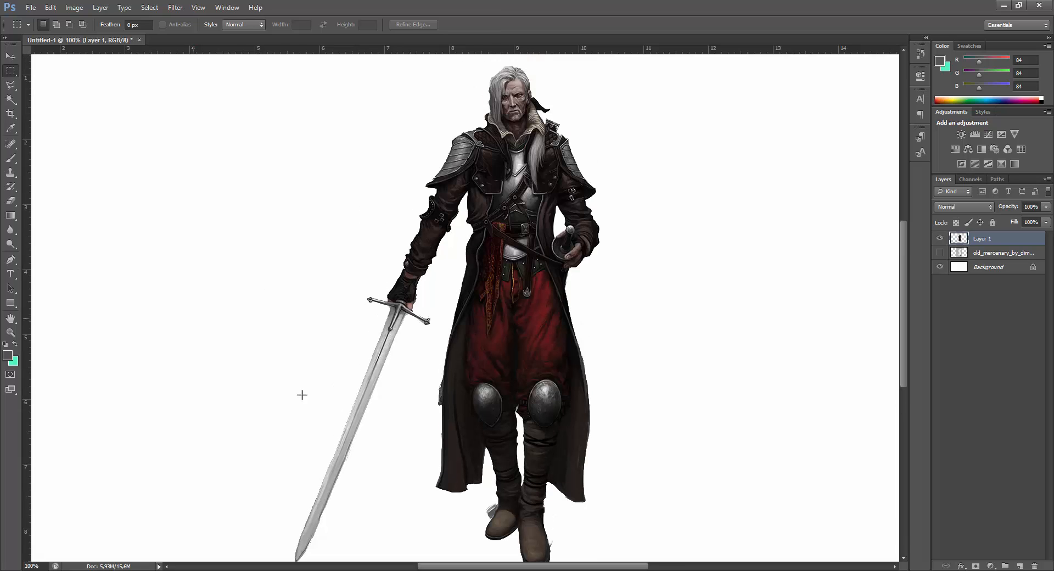
scroll(492, 510, "down", 2)
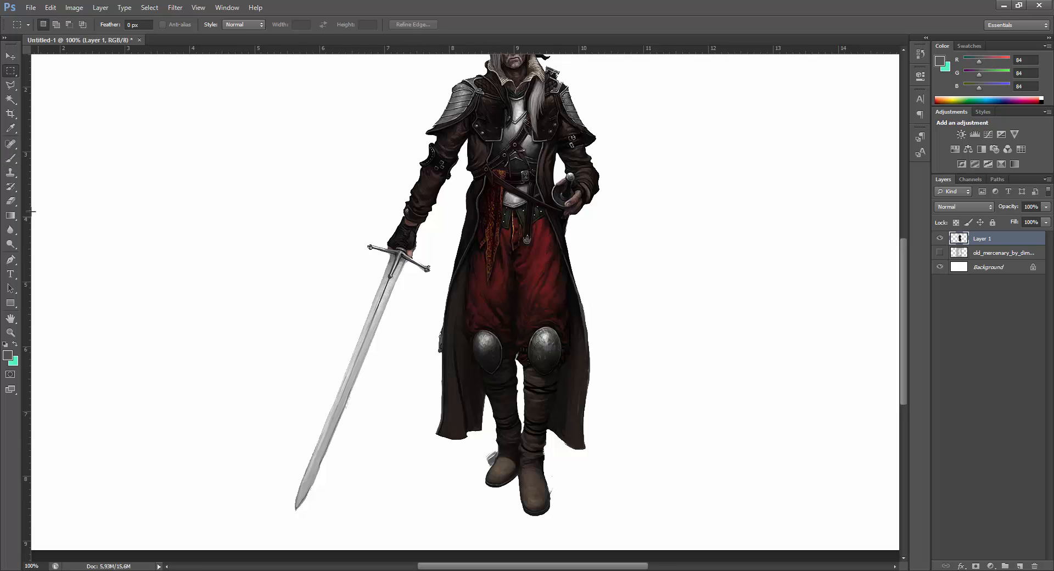
Switch to the Eraser tool and choose a soft round 24 px brush with 0% hardness
left_click(11, 200)
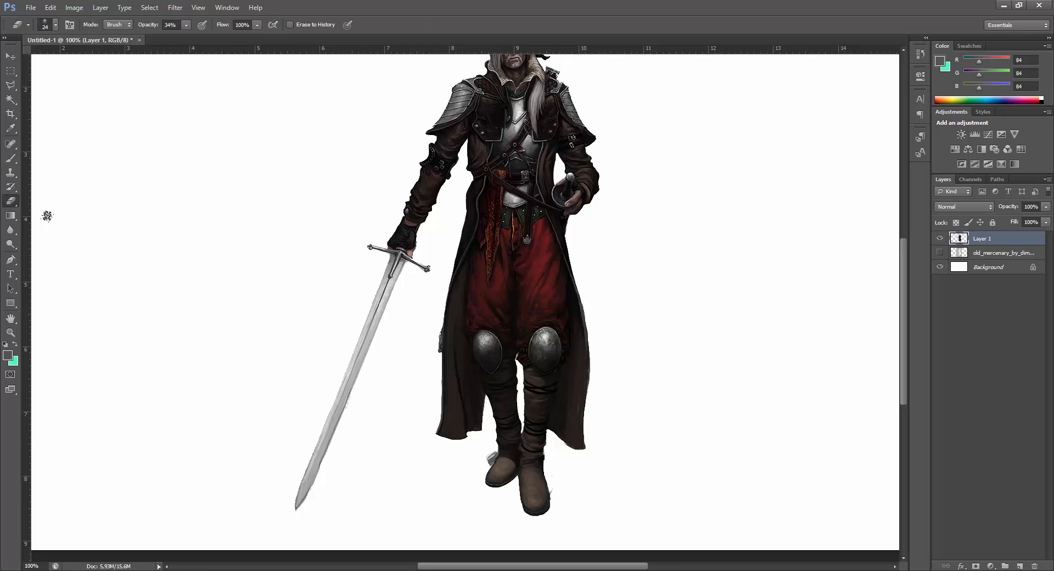
left_click(56, 25)
left_click_drag(126, 131, 126, 112)
left_click(93, 109)
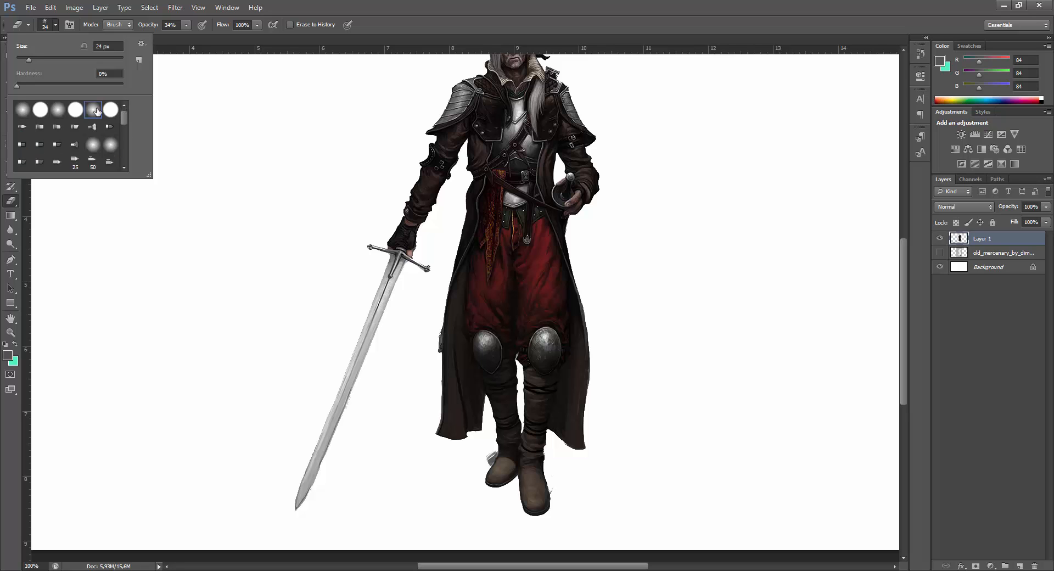
Try to erase the grey remnant behind the boot on the sword side, and undo the eraser strokes
left_click(486, 456)
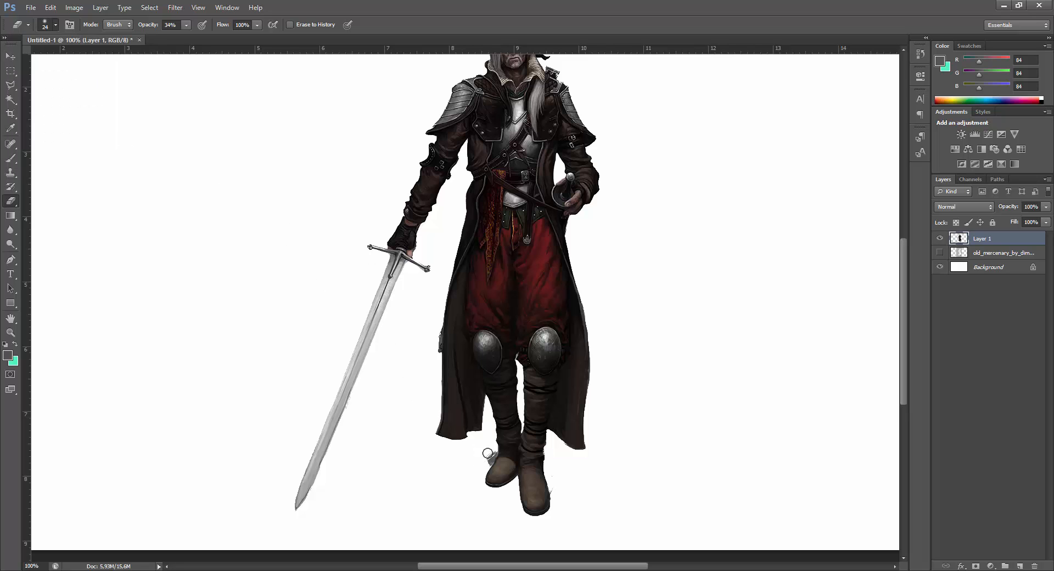
left_click_drag(492, 451, 490, 457)
key("ctrl+alt+z")
key("ctrl+alt+z")
Undo the last two eraser strokes on the grey remnant behind the boot
left_click(9, 332)
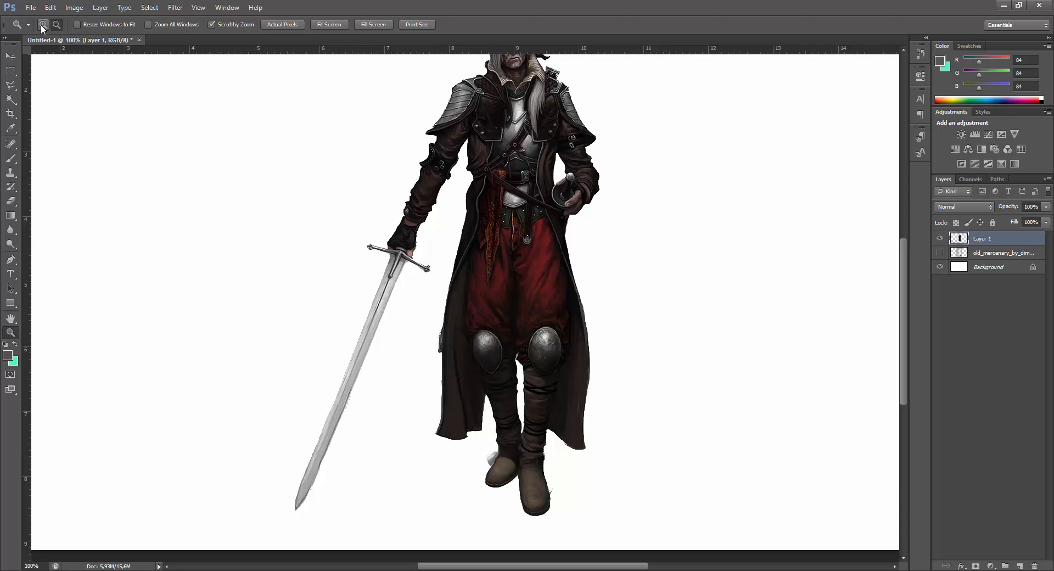
left_click(399, 467)
left_click(489, 457)
left_click(582, 442)
left_click(670, 456)
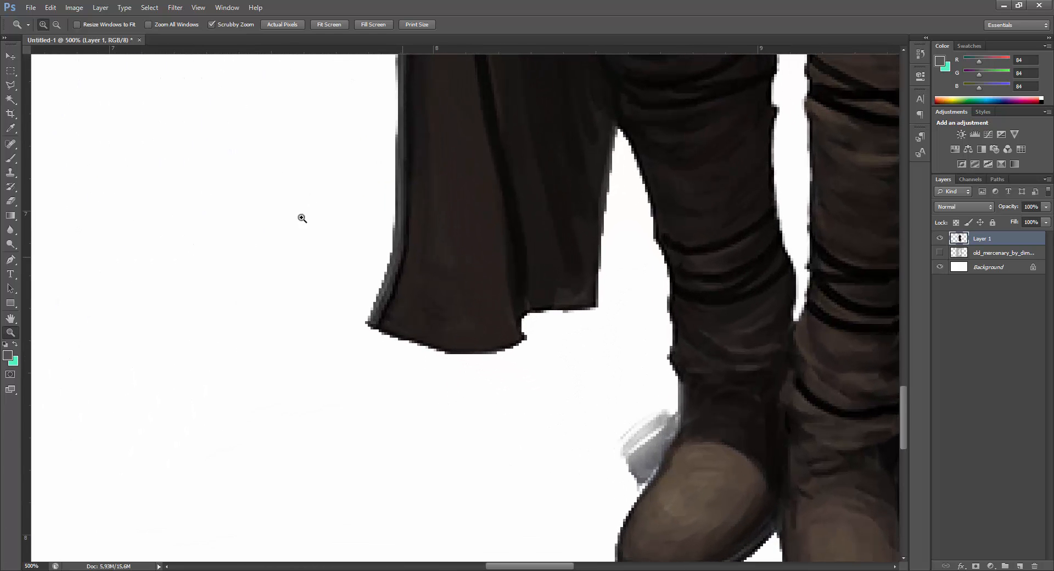
key("ctrl+alt+z")
key("ctrl+alt+z")
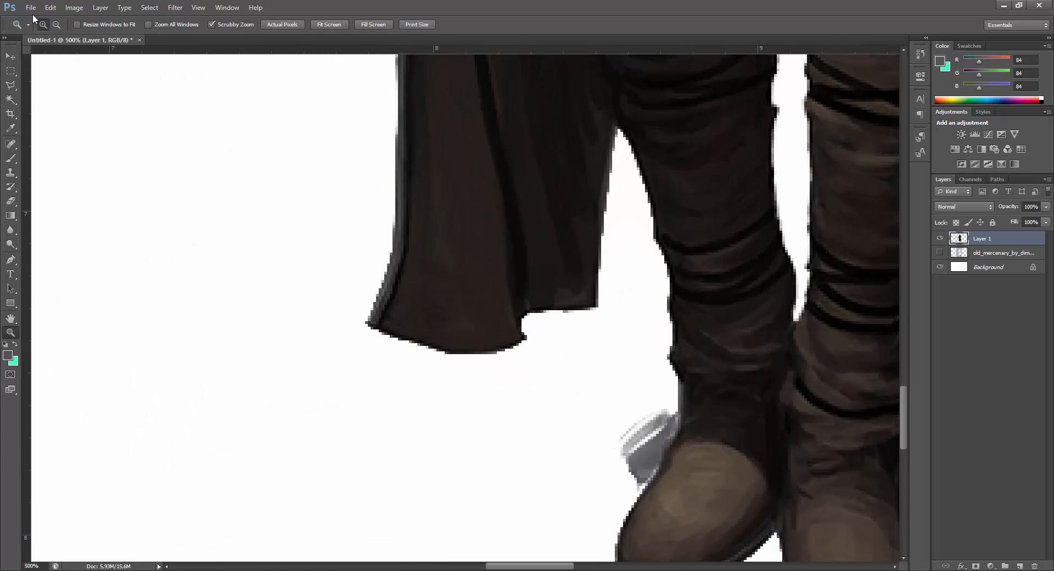
Erase the grey remnant behind the boot with a hard round 24 px eraser brush at 100% hardness
left_click(11, 200)
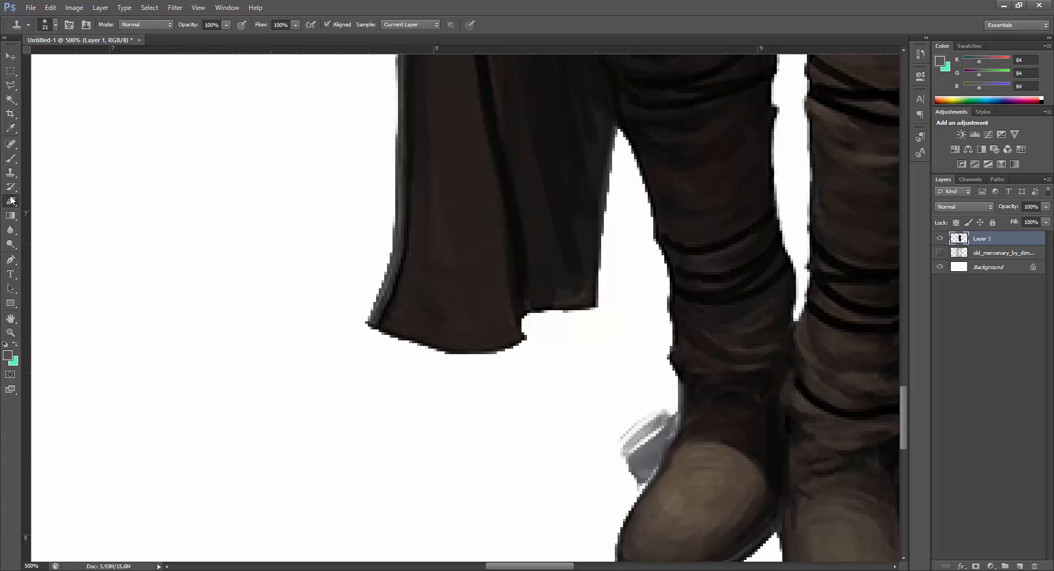
left_click(55, 25)
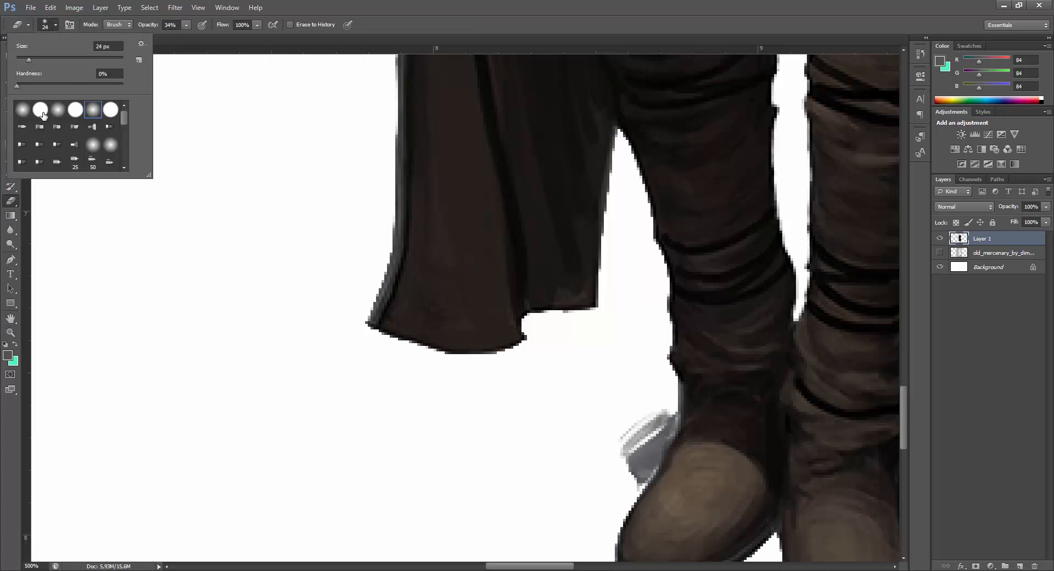
left_click(624, 423)
mouse_move(624, 423)
left_mouse_down()
mouse_move(643, 422)
mouse_move(626, 454)
mouse_move(647, 395)
left_mouse_up()
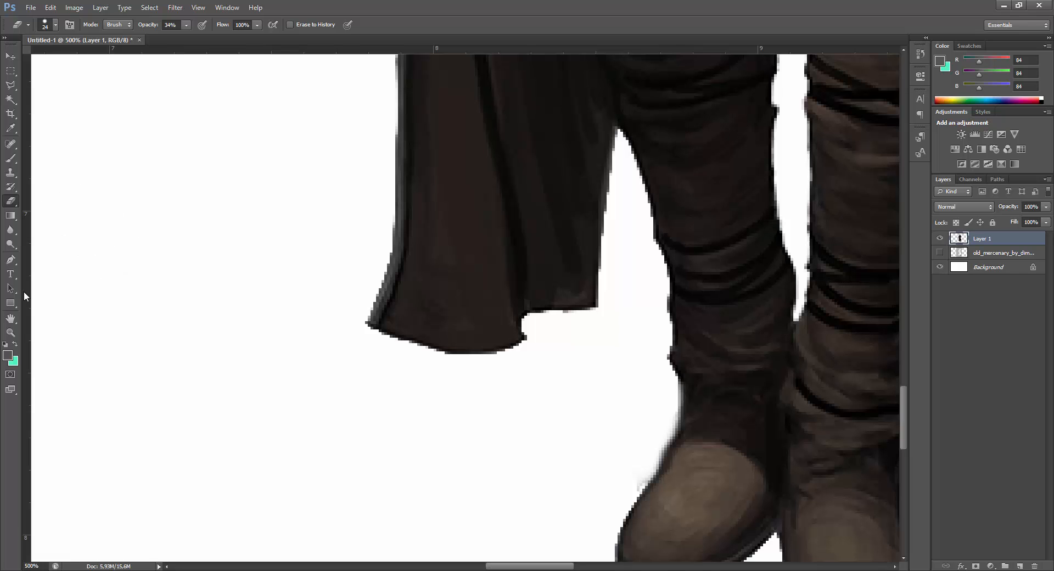
key("z")
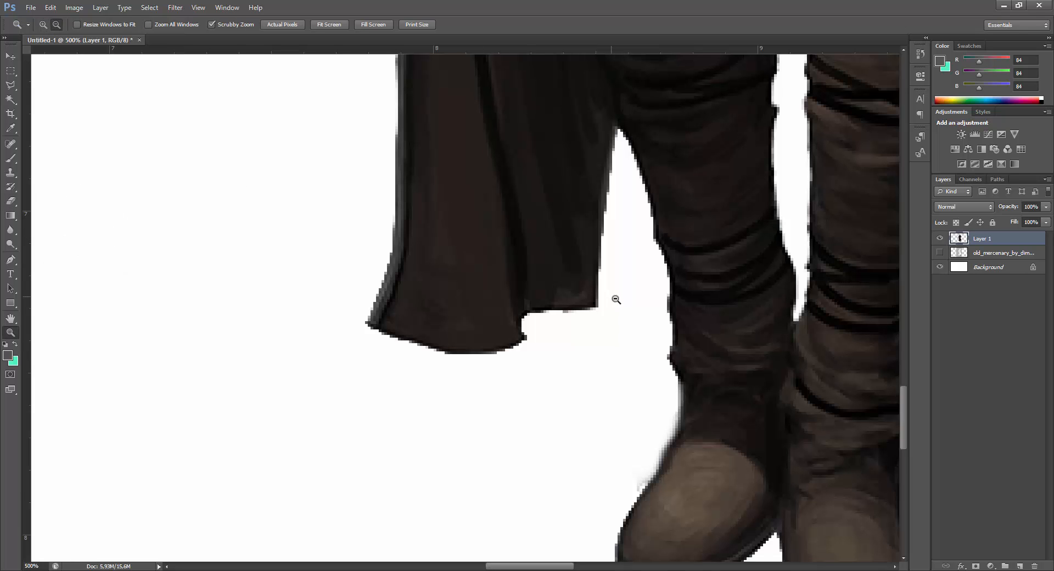
left_click(616, 299)
left_click(618, 298)
left_click(621, 296)
left_click(625, 297)
left_click(719, 305)
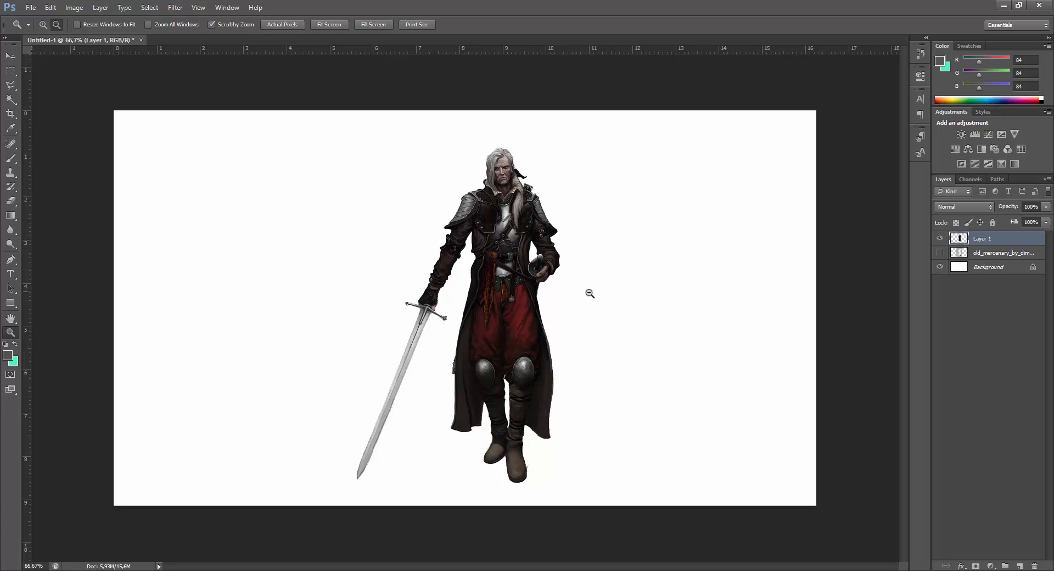
Switch to File Explorer and open the Photos folder inside the Designs folder
key("alt+Tab")
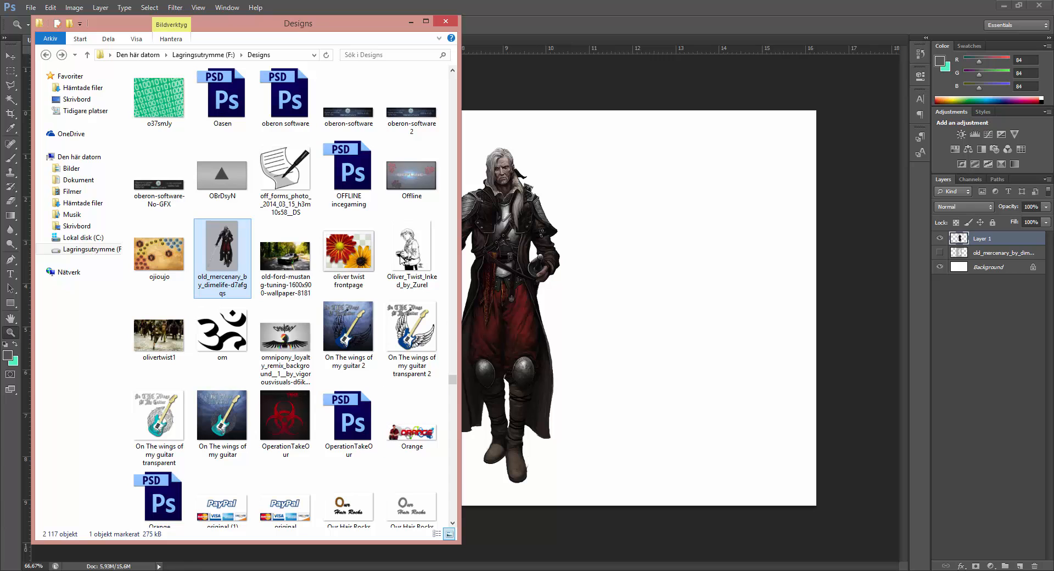
left_click(281, 217)
key("p")
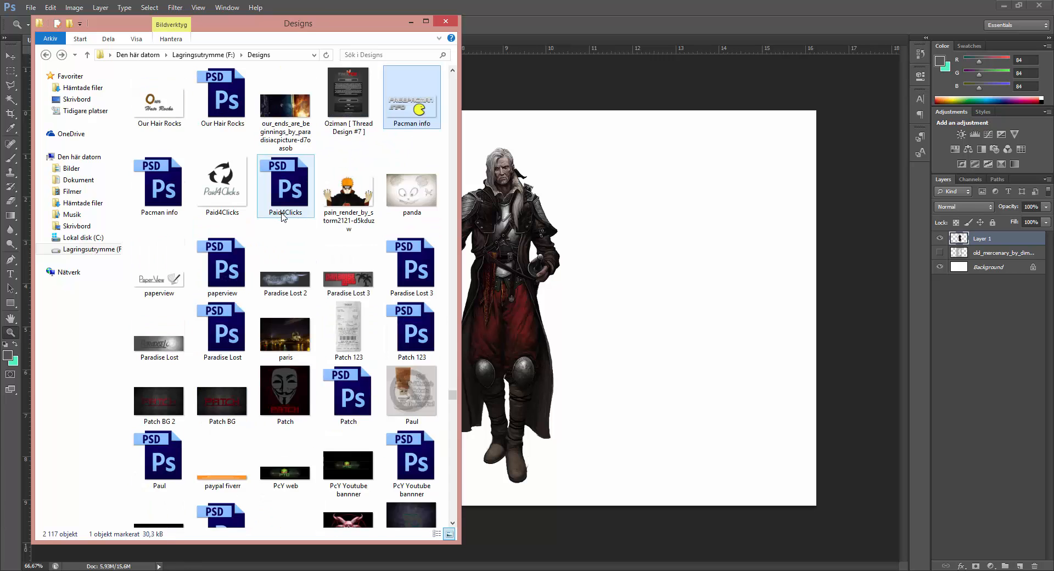
key("h")
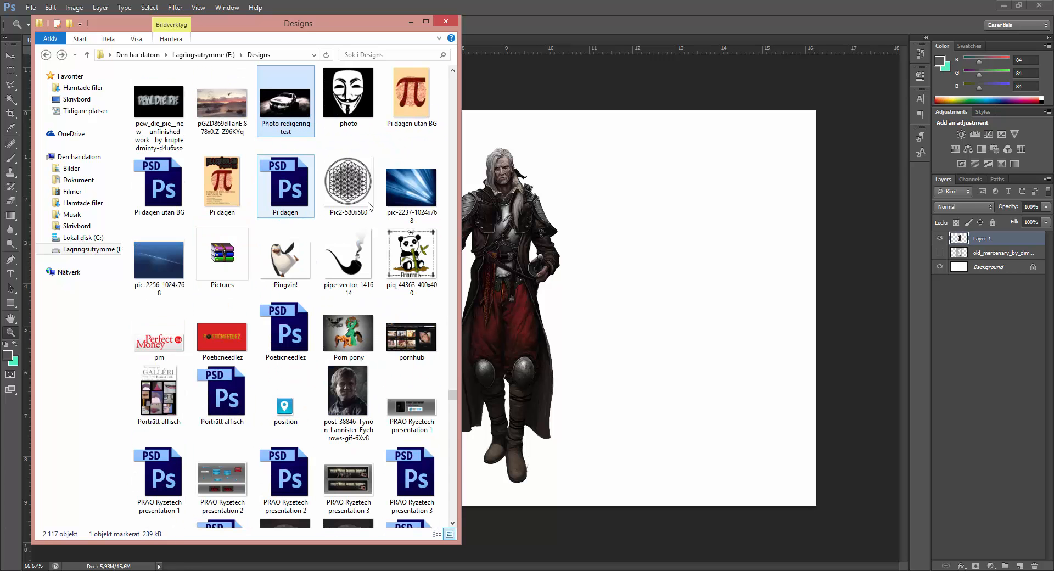
left_click_drag(453, 394, 454, 80)
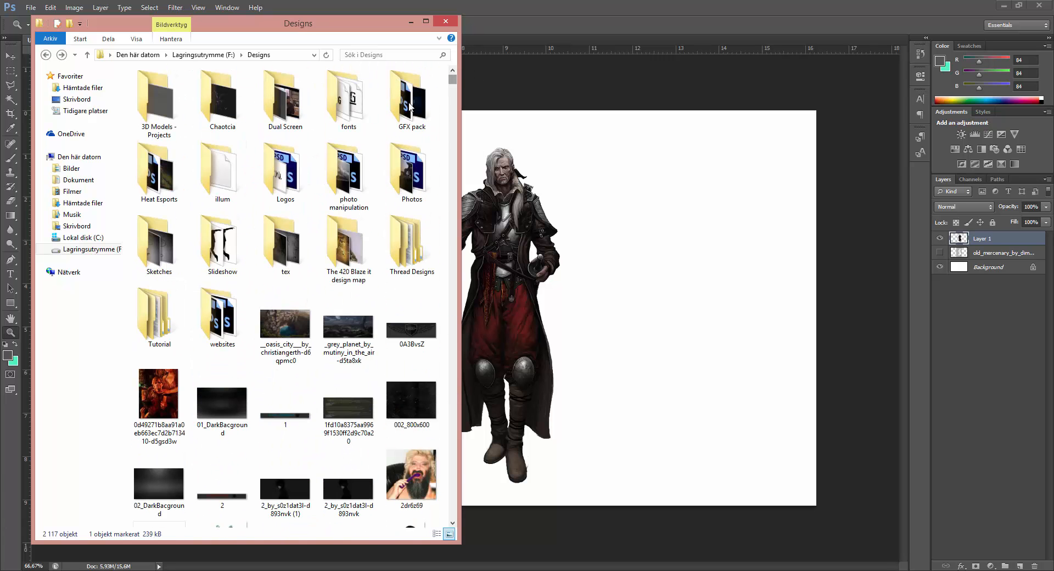
double_click(430, 190)
left_click(158, 187)
left_click(222, 203)
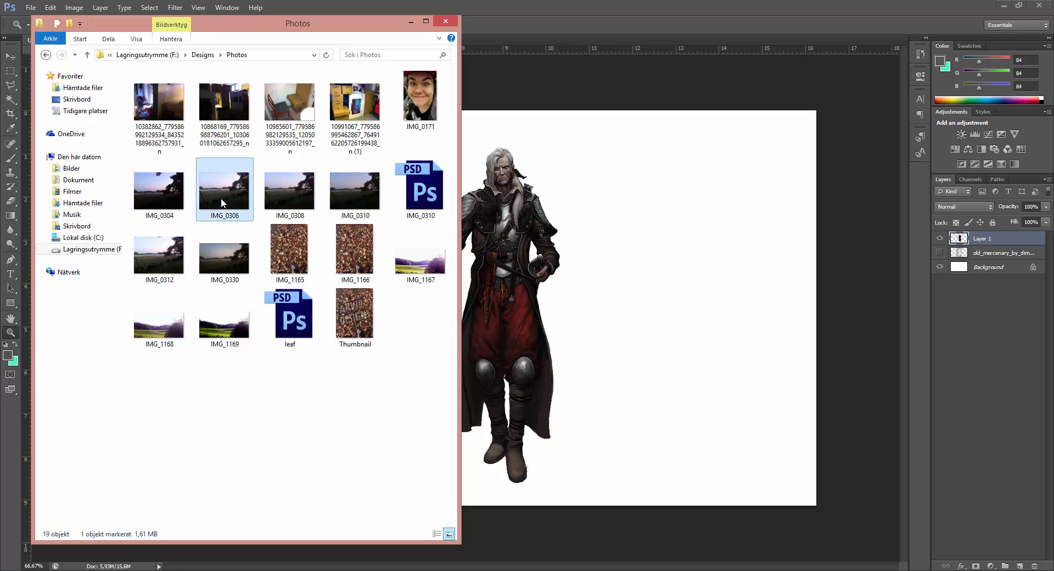
left_click(659, 365)
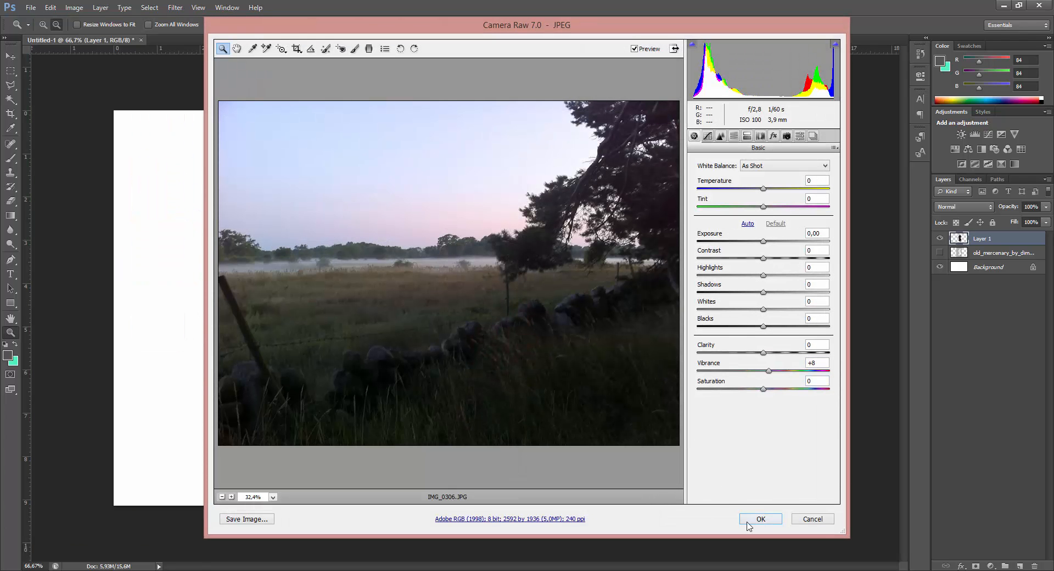
left_click(748, 521)
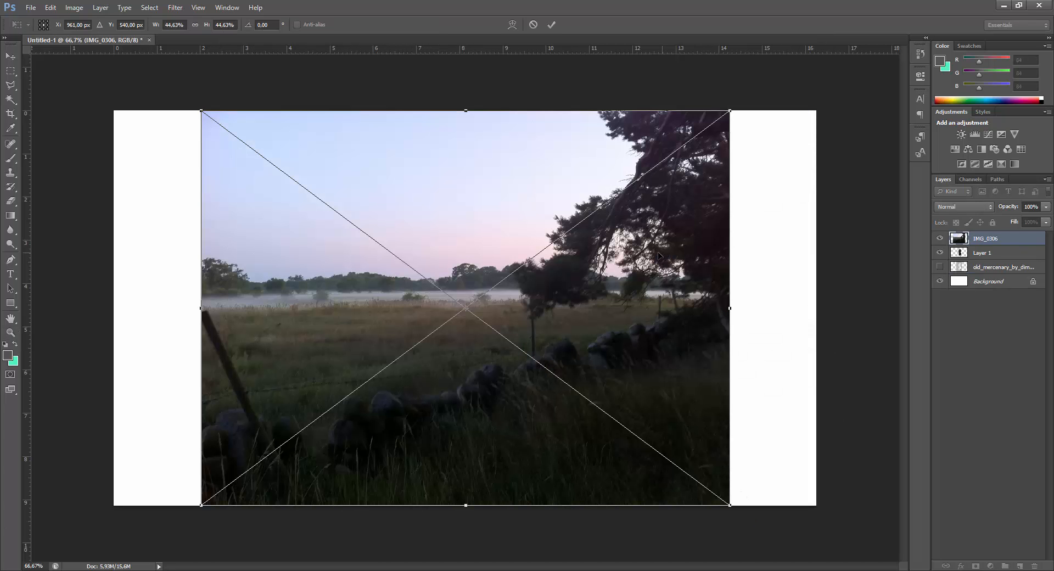
left_click(533, 24)
Place the photo IMG_0312 from the Photos folder into the Photoshop document and move the mercenary's layer above it
key("alt+Tab")
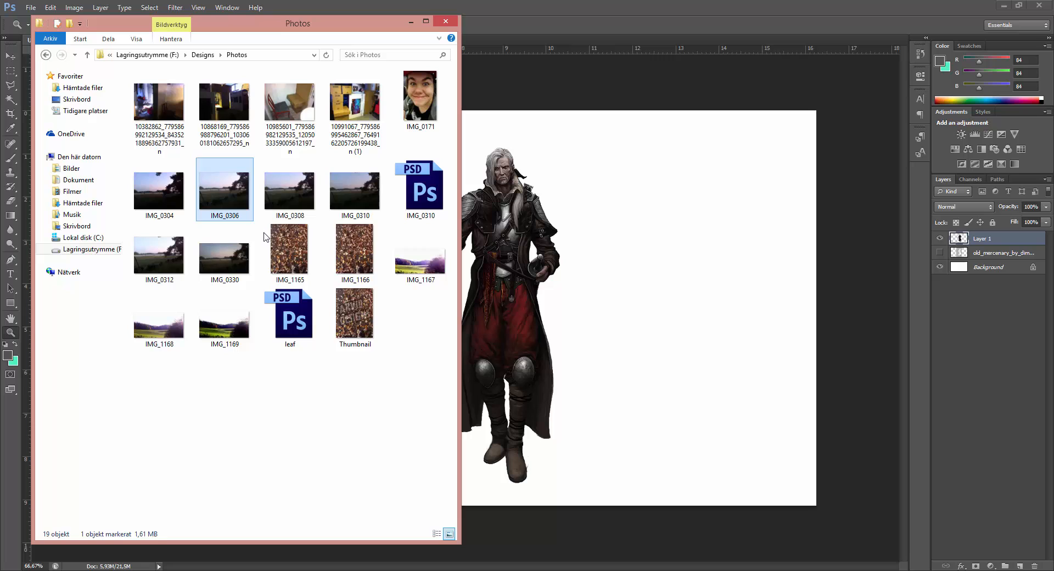
left_click(300, 196)
left_click(360, 196)
left_click(153, 197)
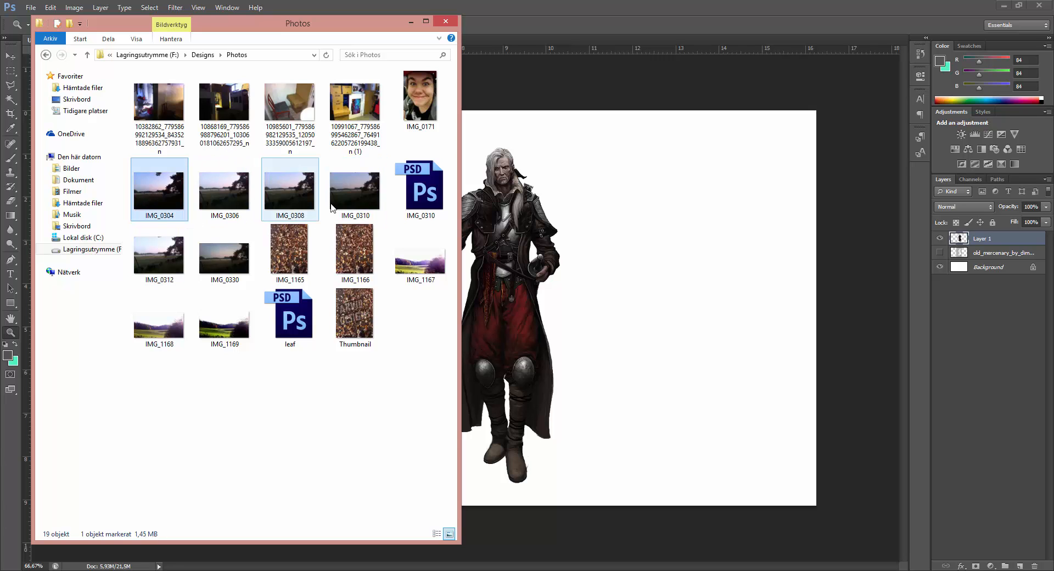
left_click(173, 258)
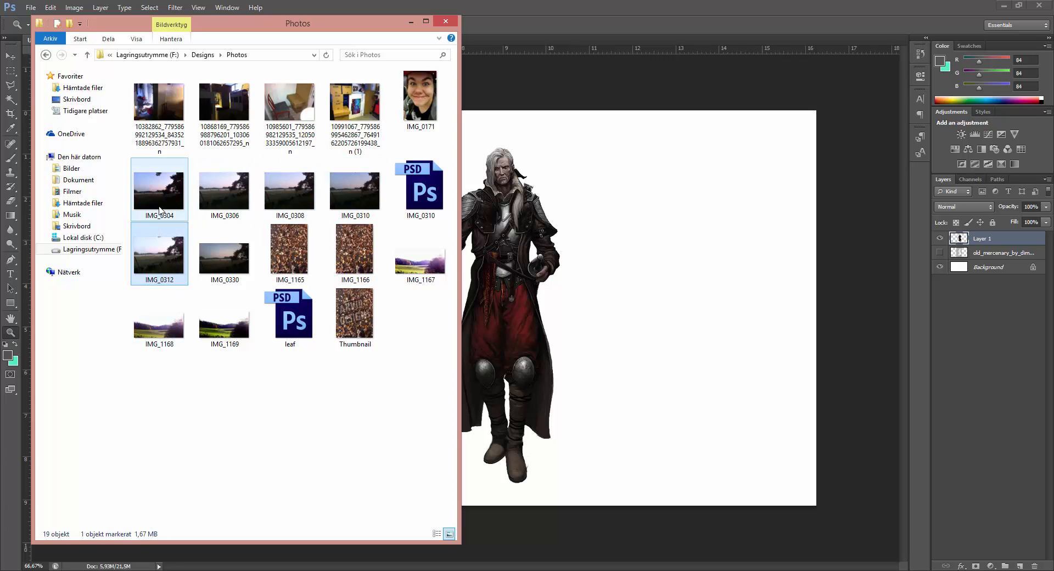
left_click(159, 204)
left_click_drag(165, 266, 730, 376)
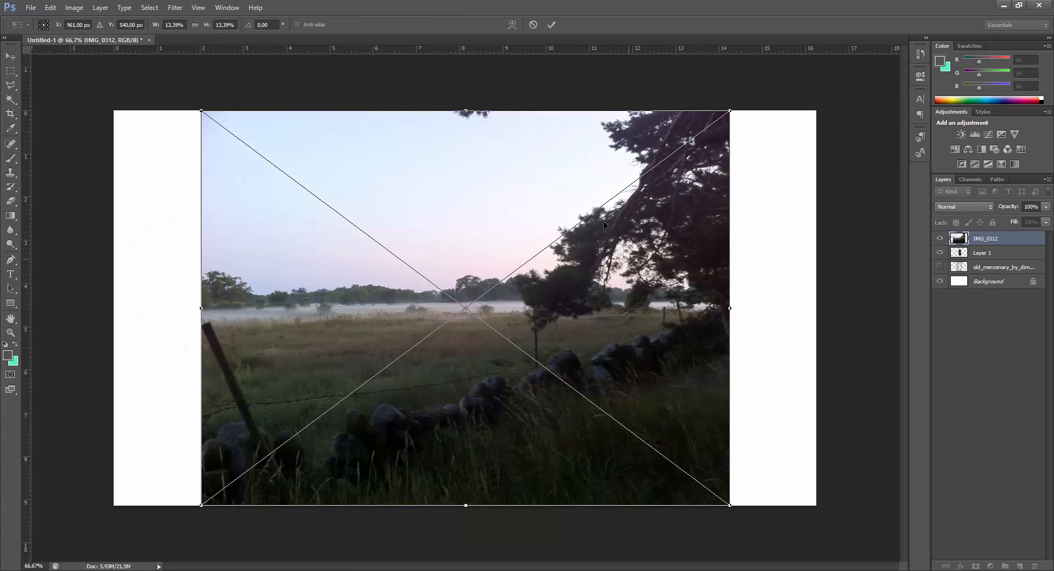
left_click(550, 23)
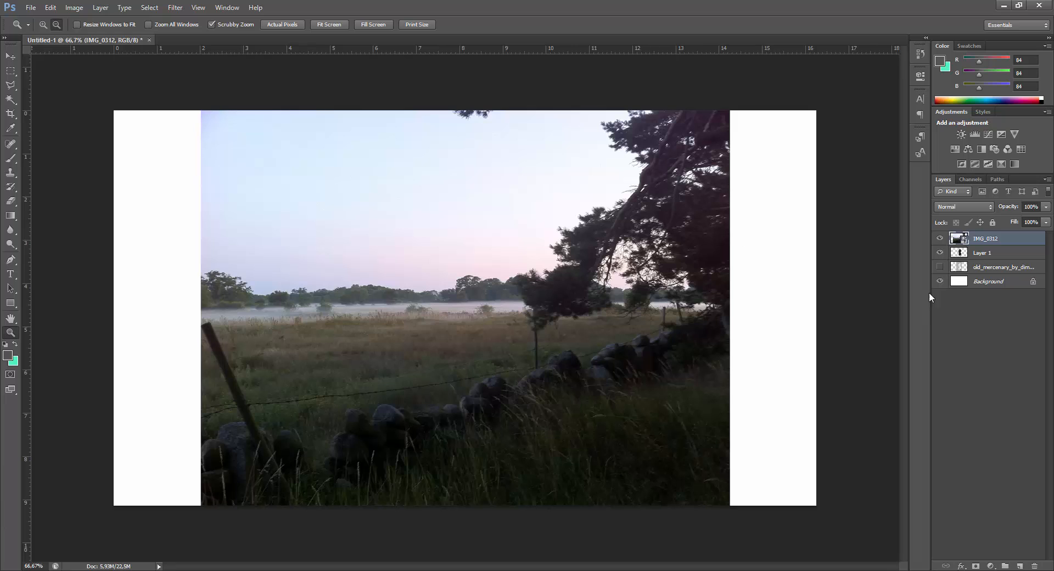
left_click_drag(980, 254, 988, 235)
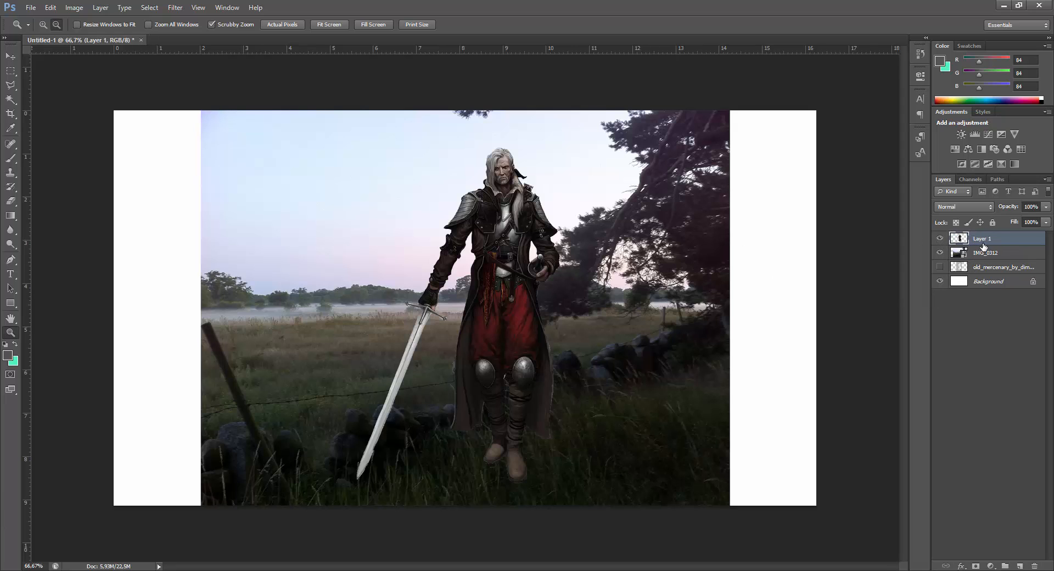
Try to scale the mercenary down slightly, and undo the transform
key("ctrl+t")
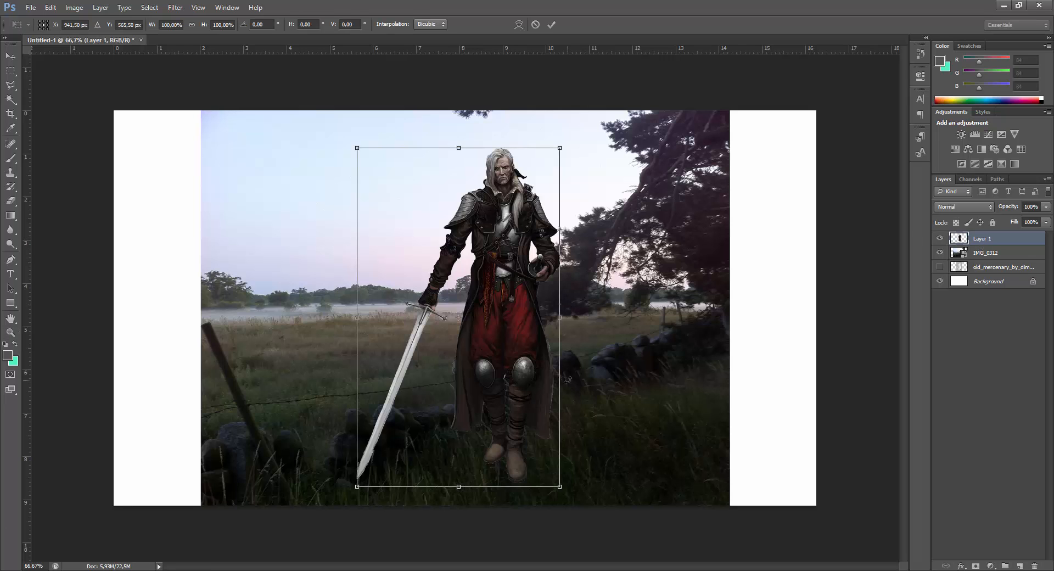
left_click_drag(560, 147, 533, 190)
key("Return")
key("ctrl+alt+z")
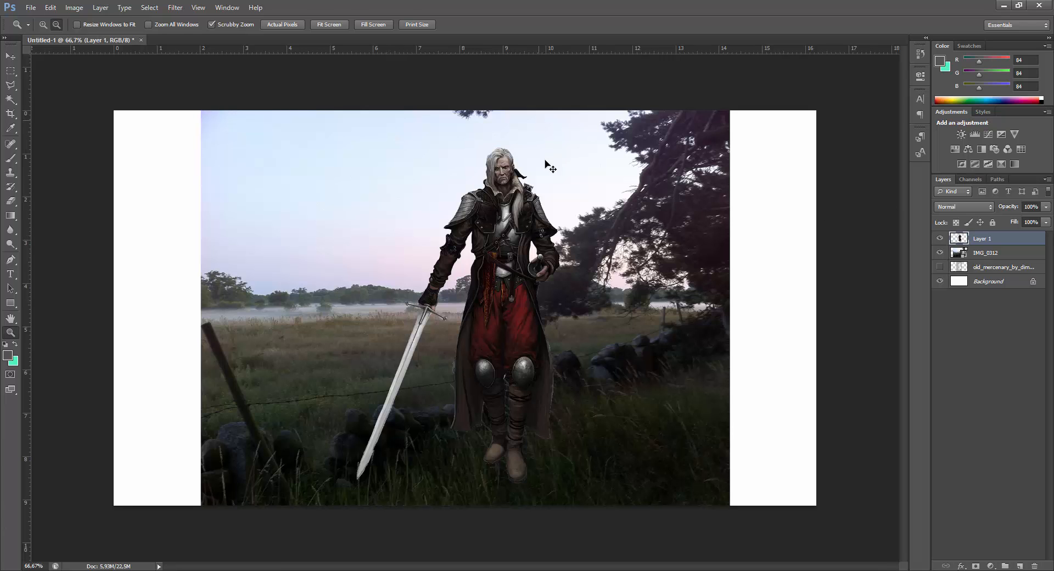
Scale the mercenary down to less than half size and place him in the meadow near the leaning fence post
key("ctrl+t")
left_click_drag(561, 146, 443, 342)
left_click_drag(405, 415, 347, 309)
left_click(551, 24)
key("z")
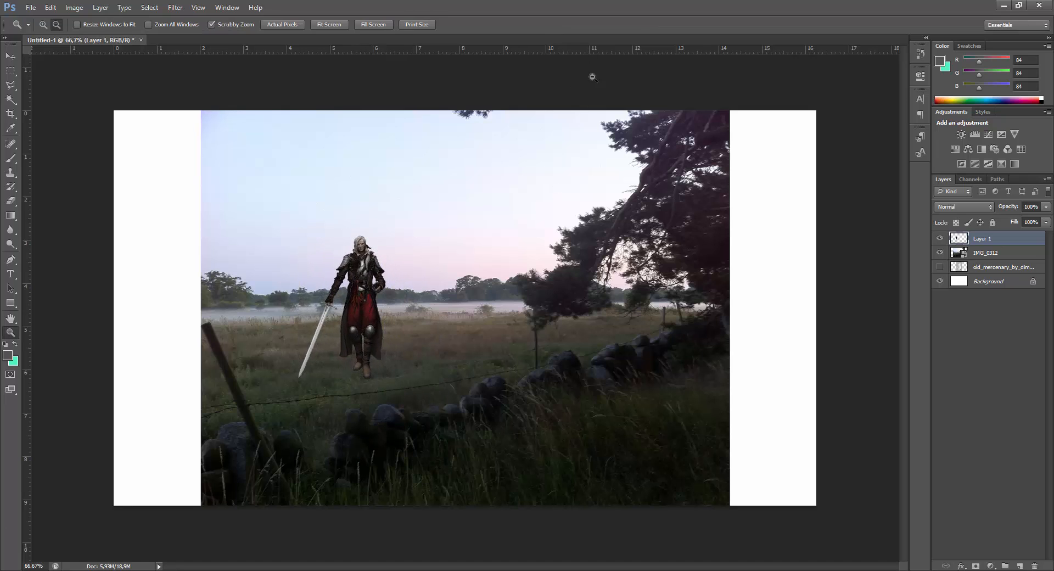
Erase the mercenary's boots into the meadow with a 149 px grass-shaped eraser brush at 34% opacity, and deselect the layer
left_click(10, 200)
left_click(56, 25)
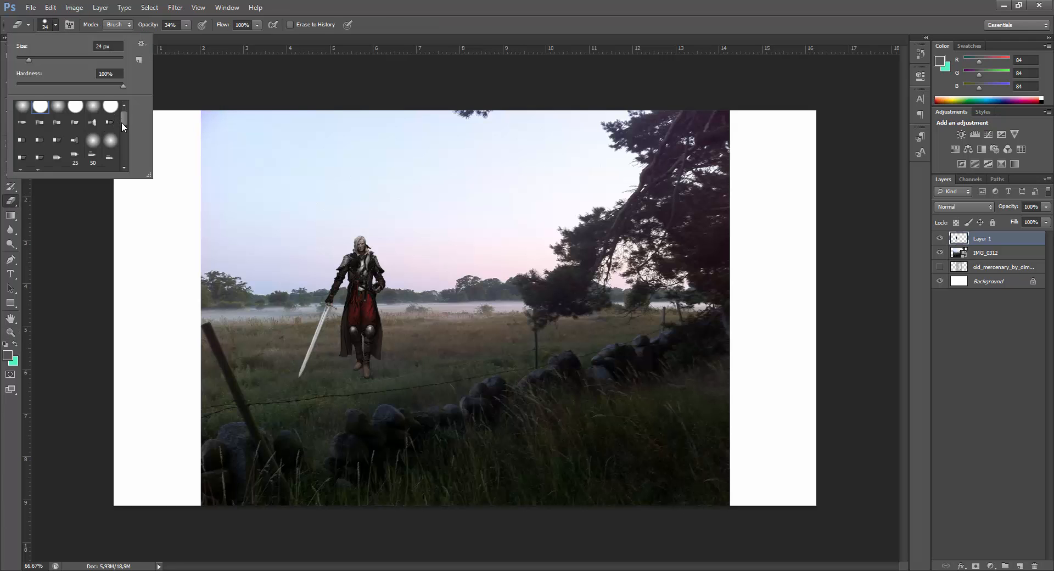
left_click_drag(120, 122, 123, 149)
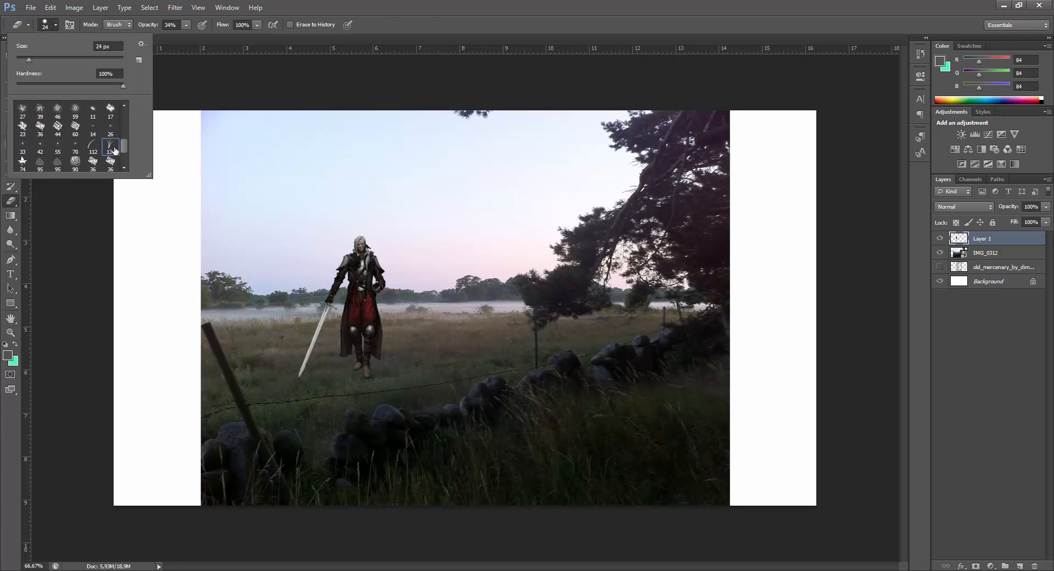
left_click(110, 146)
key("Return")
mouse_move(349, 373)
left_mouse_down()
mouse_move(391, 378)
mouse_move(346, 380)
mouse_move(380, 377)
mouse_move(352, 366)
mouse_move(383, 377)
mouse_move(407, 363)
left_mouse_up()
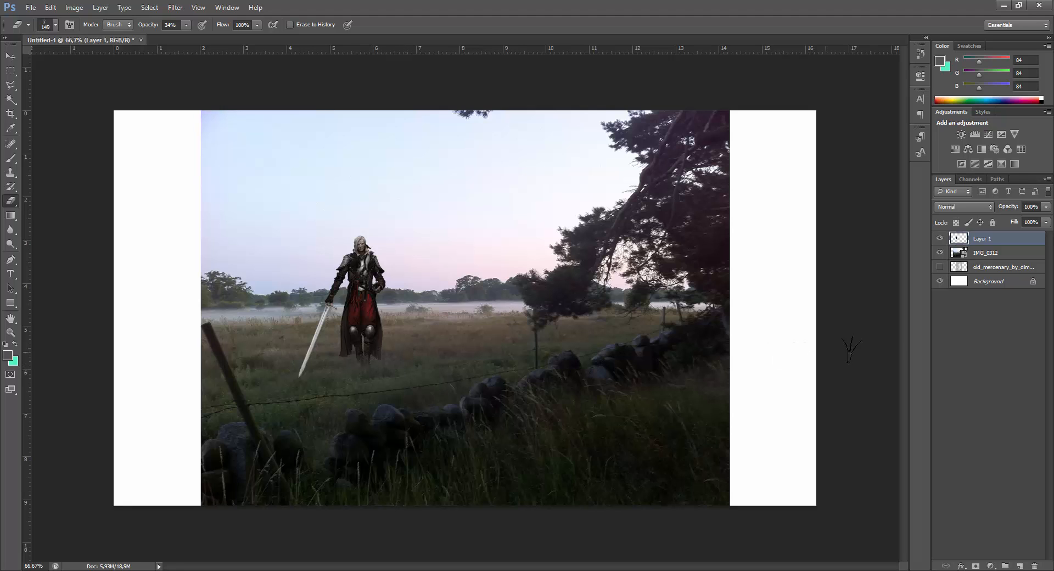
left_click(1006, 315)
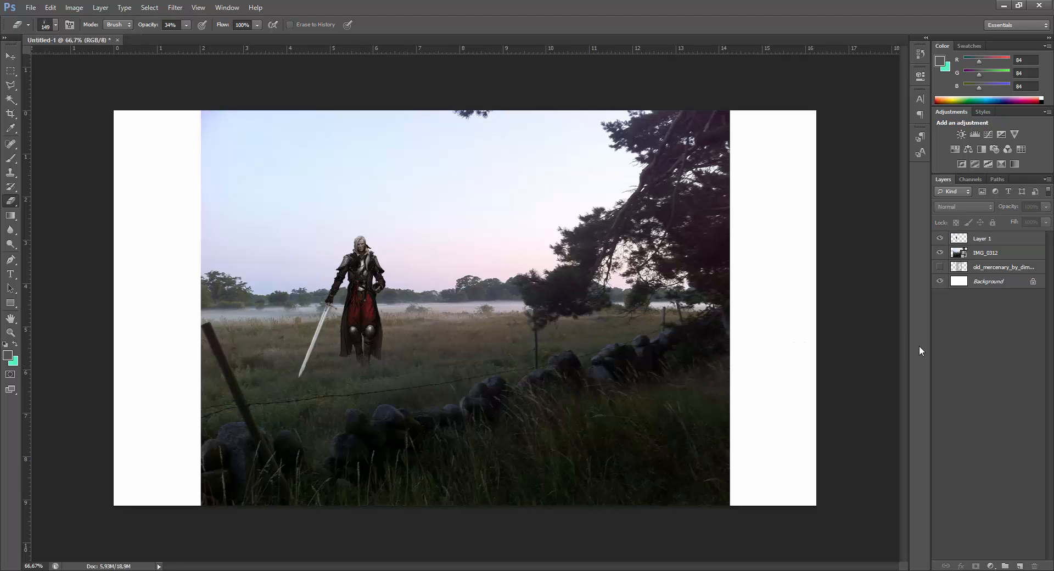
left_click(996, 242)
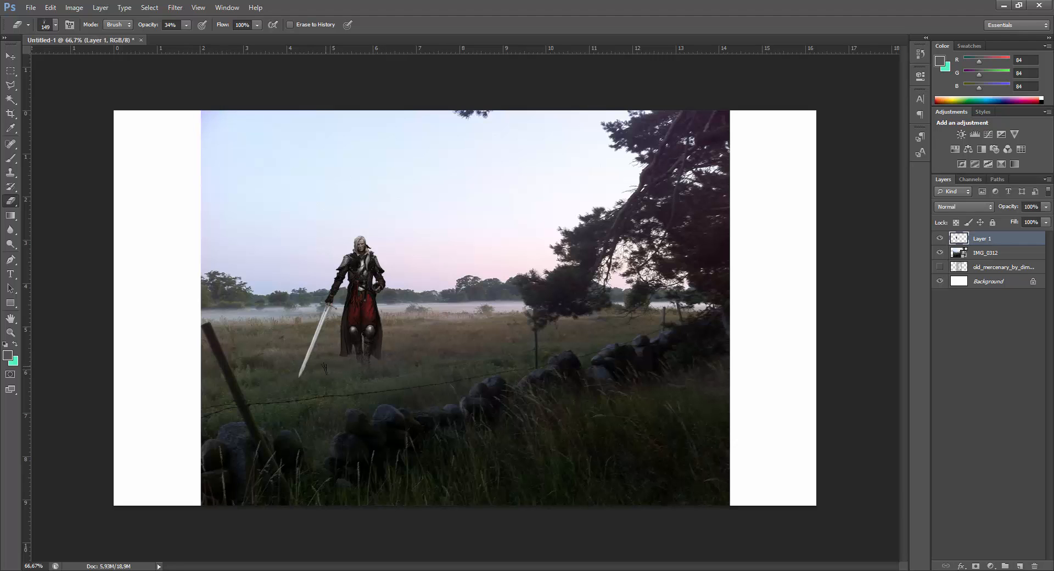
left_click(986, 321)
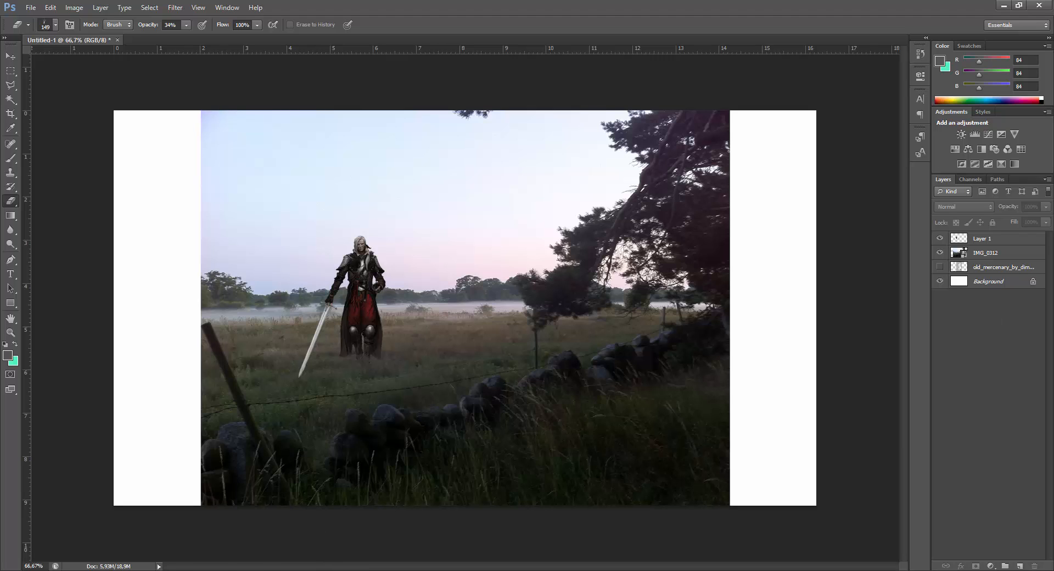